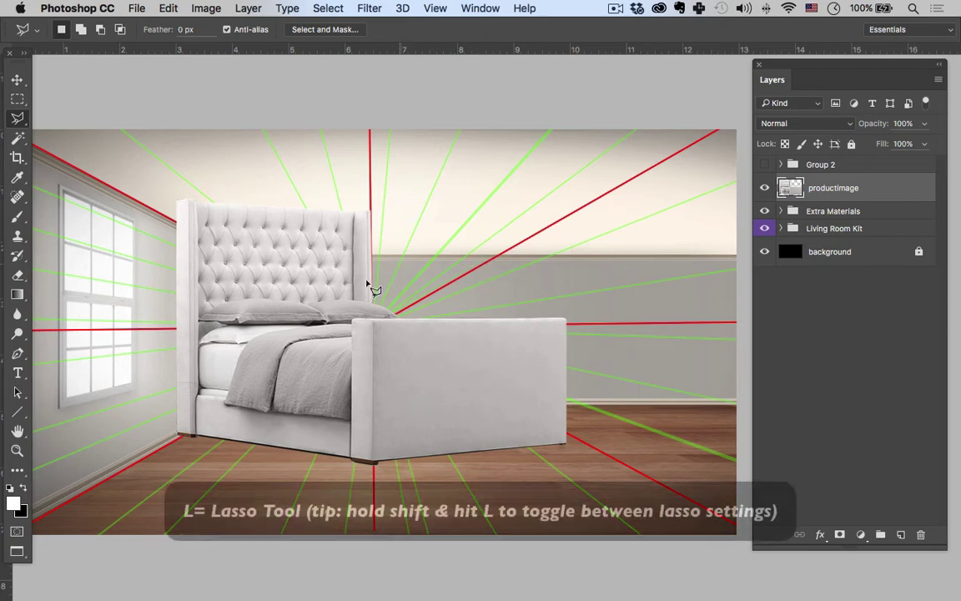
Step: Outline the footboard with the Polygonal Lasso and copy it onto its own layer
{"action": "left_click", "coordinate": [373, 321]}
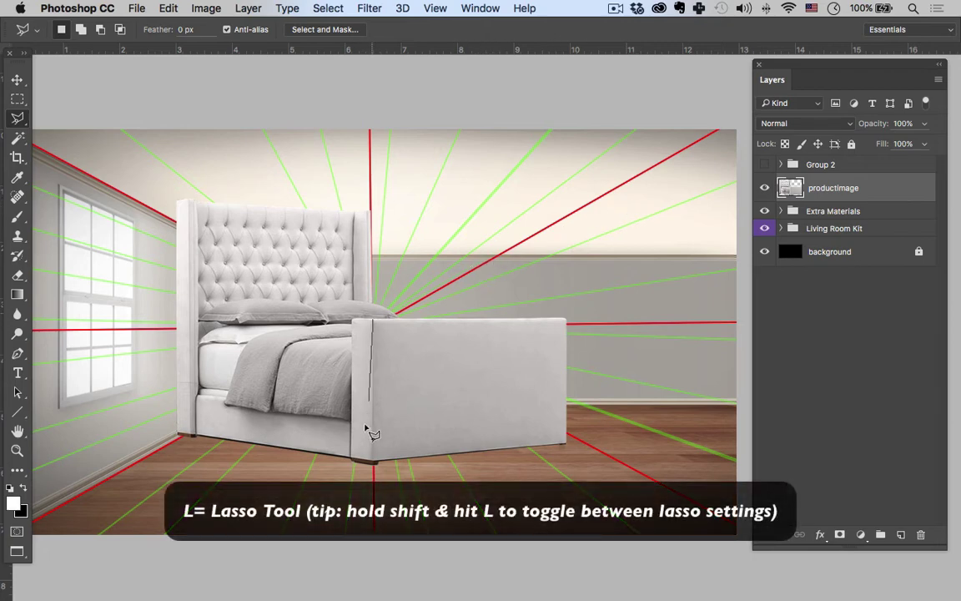
{"action": "left_click", "coordinate": [375, 506]}
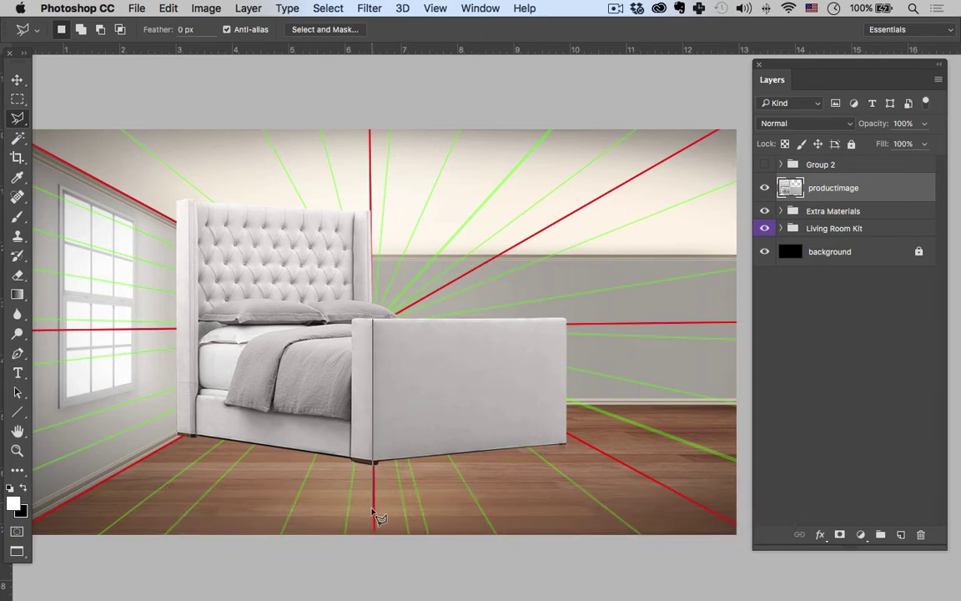
{"action": "left_click", "coordinate": [583, 445]}
{"action": "left_click", "coordinate": [592, 314]}
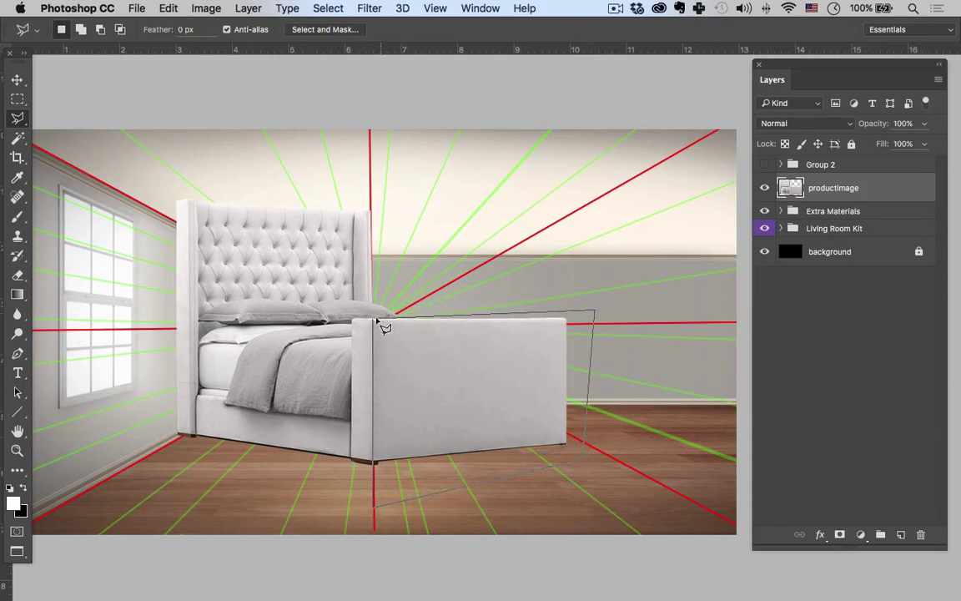
{"action": "left_click", "coordinate": [375, 321]}
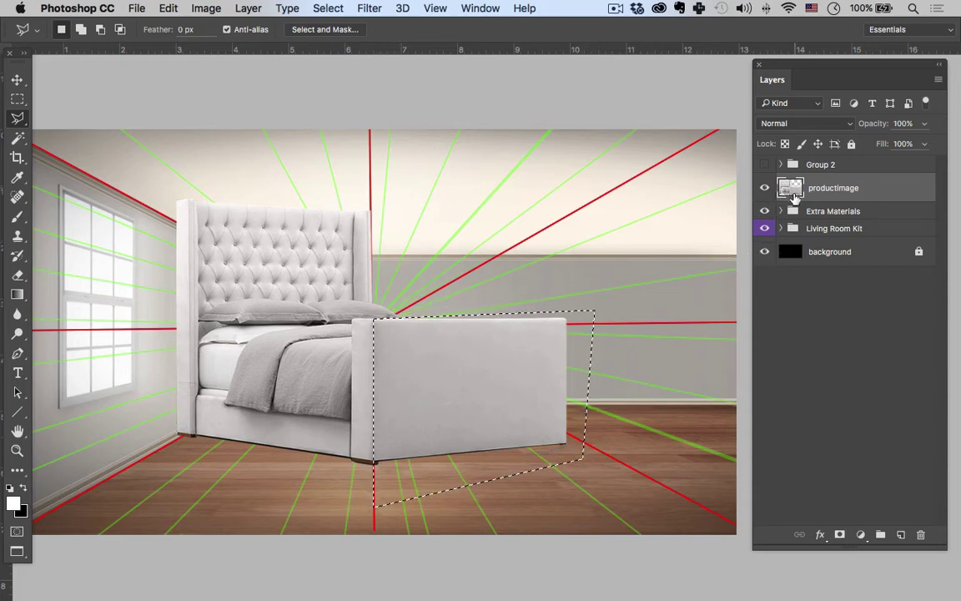
{"action": "key", "text": "super+j"}
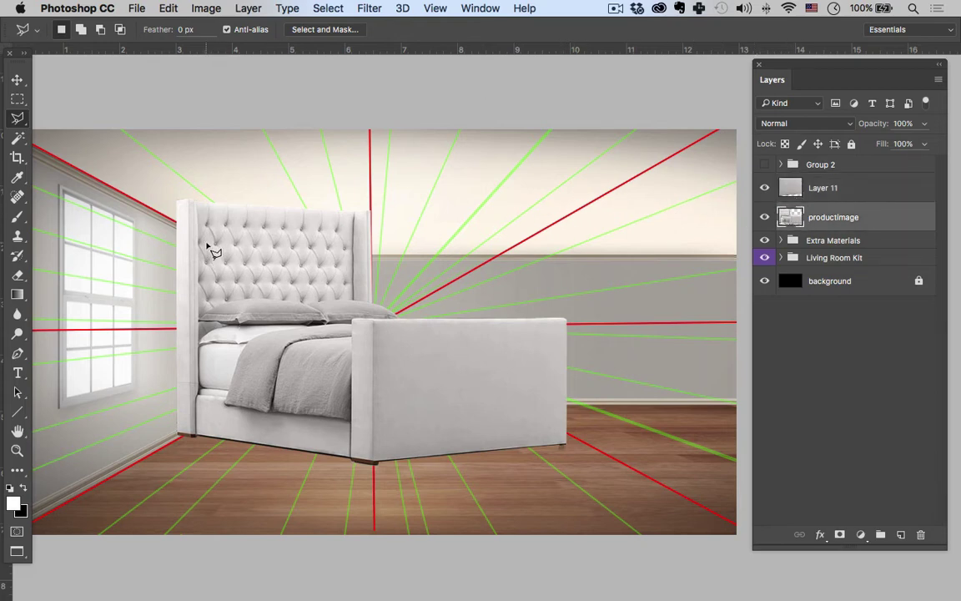
Step: Outline the bed side along the pillow top and copy it onto its own layer
{"action": "left_click", "coordinate": [176, 200]}
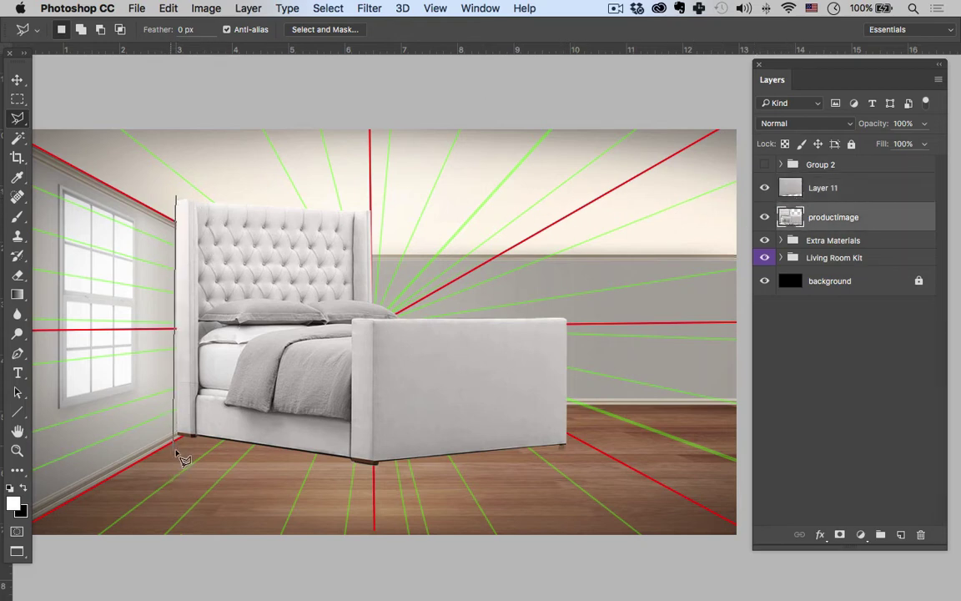
{"action": "left_click", "coordinate": [176, 449]}
{"action": "left_click", "coordinate": [372, 472]}
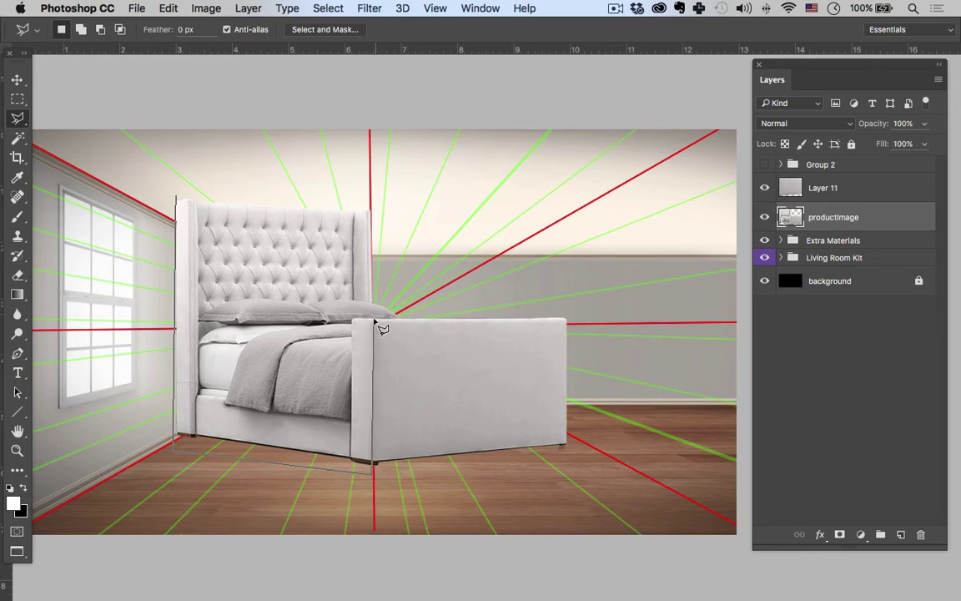
{"action": "left_click", "coordinate": [373, 321]}
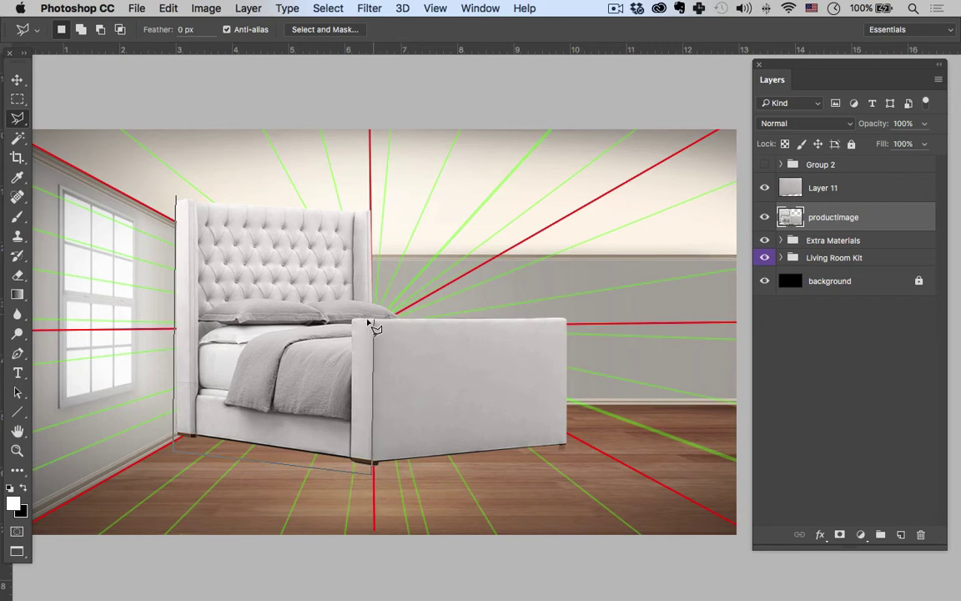
{"action": "left_click", "coordinate": [250, 322]}
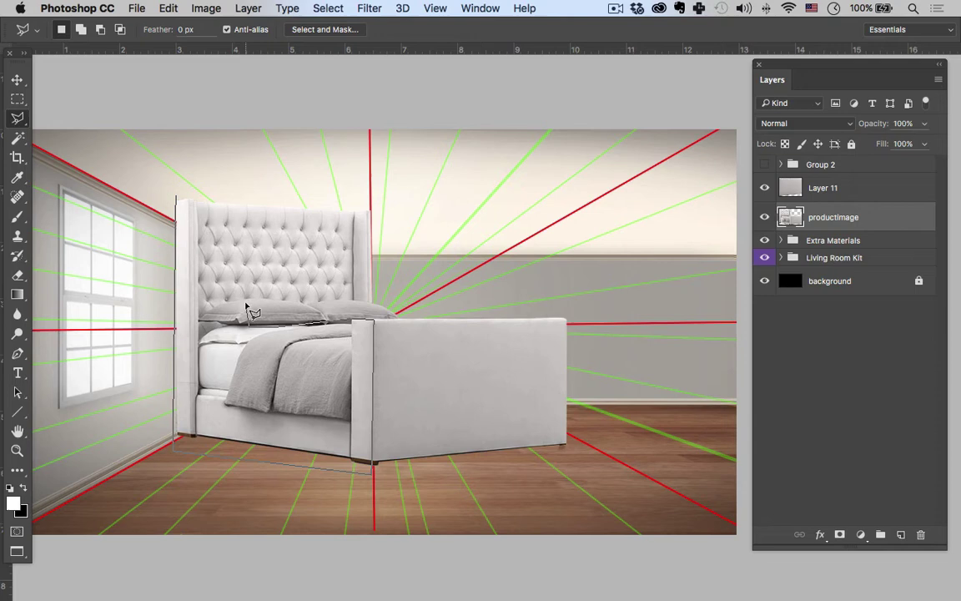
{"action": "left_click", "coordinate": [247, 306]}
{"action": "left_click", "coordinate": [219, 307]}
{"action": "left_click", "coordinate": [178, 199]}
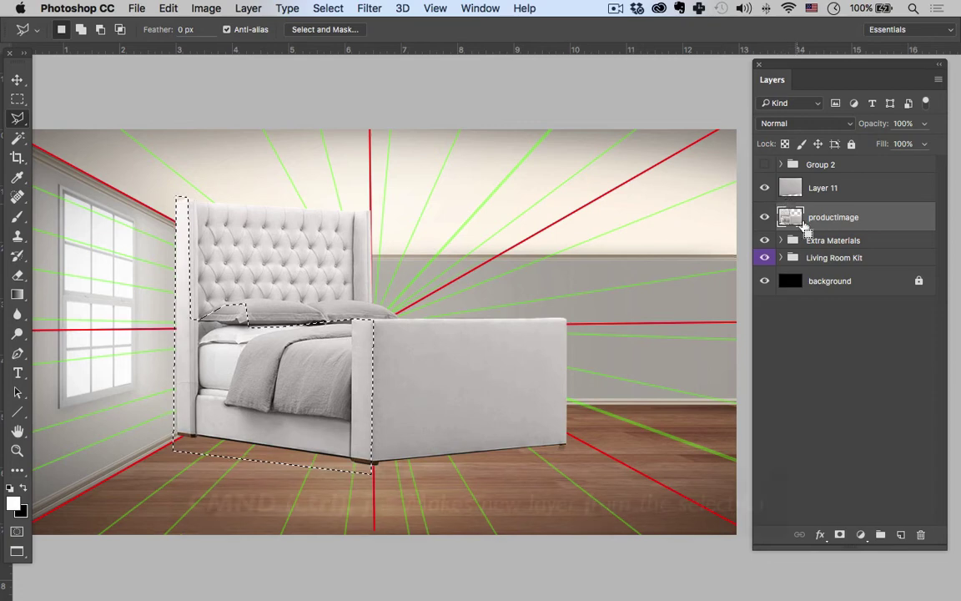
{"action": "key", "text": "super+j"}
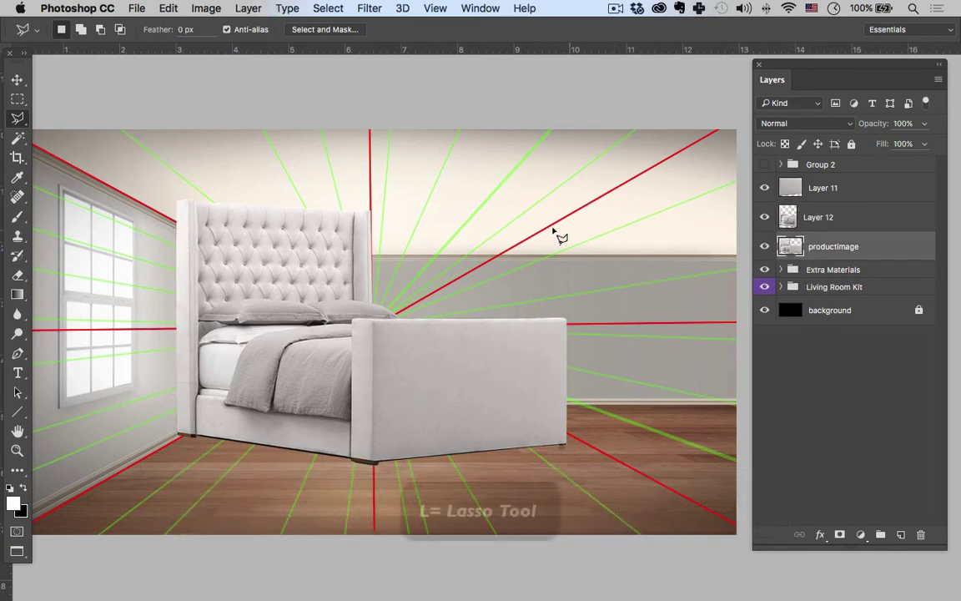
Step: Copy the headboard onto new Layer 13 and hide the original productimage layer
{"action": "left_click", "coordinate": [189, 198]}
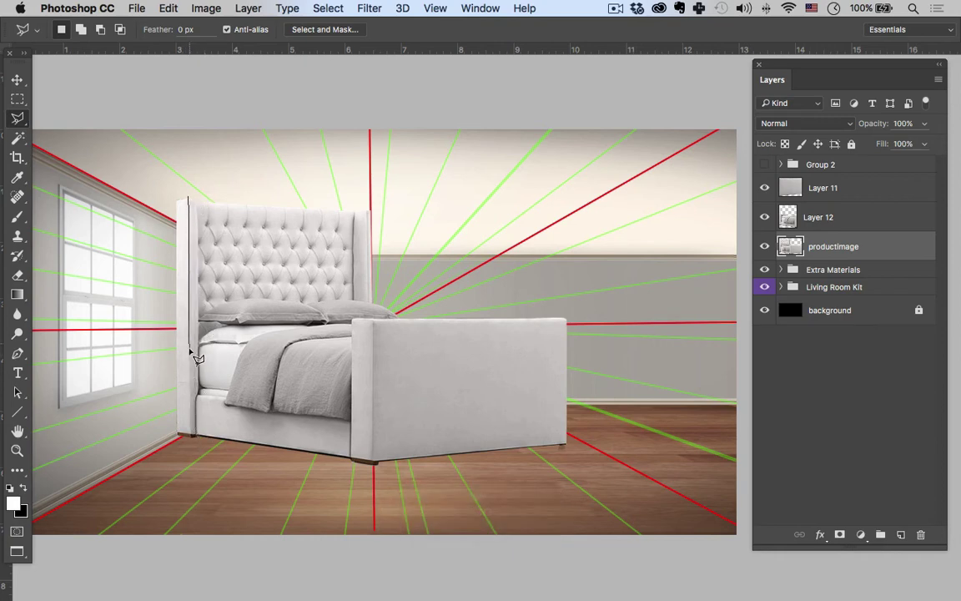
{"action": "left_click", "coordinate": [191, 346]}
{"action": "left_click", "coordinate": [408, 317]}
{"action": "left_click", "coordinate": [434, 221]}
{"action": "left_click", "coordinate": [422, 173]}
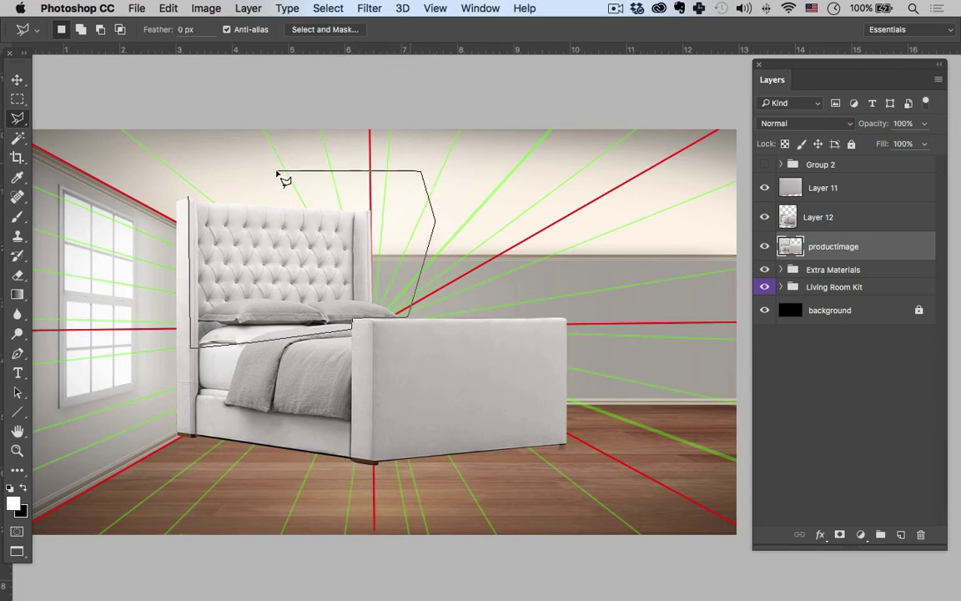
{"action": "double_click", "coordinate": [281, 172]}
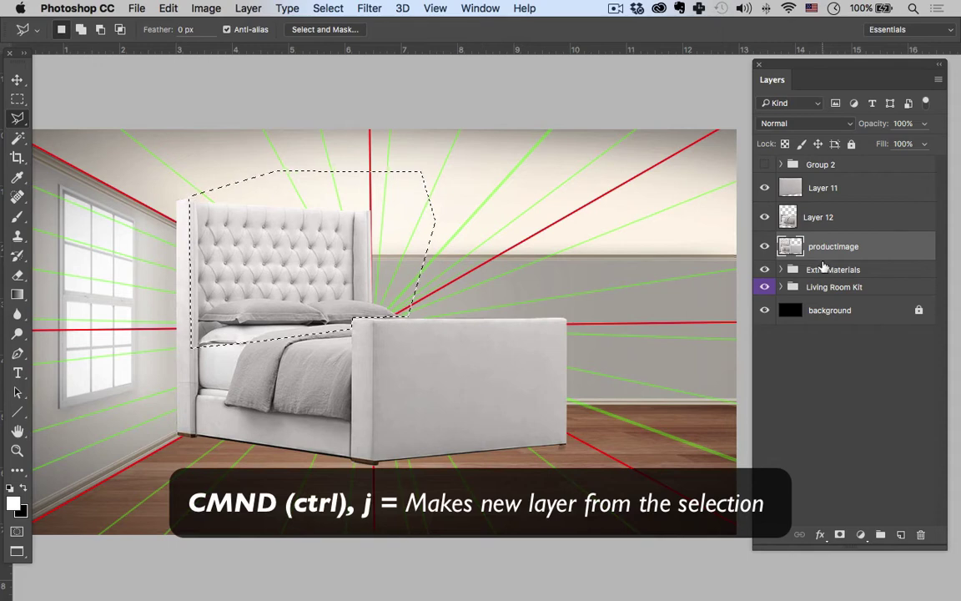
{"action": "key", "text": "ctrl+j"}
{"action": "left_click", "coordinate": [765, 275]}
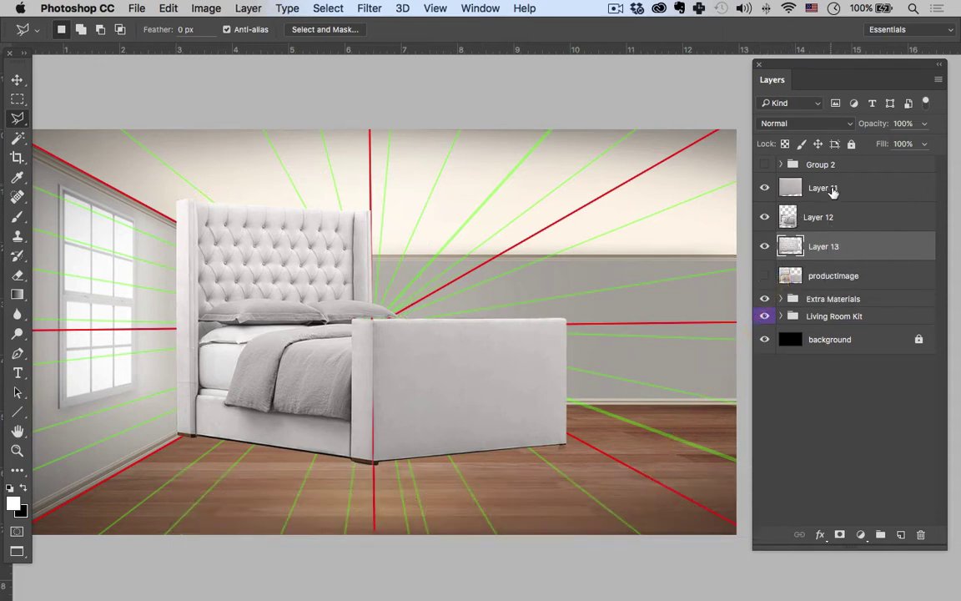
Step: Group Layers 11, 12 and 13 together into one group
{"action": "left_click", "coordinate": [804, 189]}
{"action": "left_click", "coordinate": [765, 247]}
{"action": "left_click", "coordinate": [765, 246]}
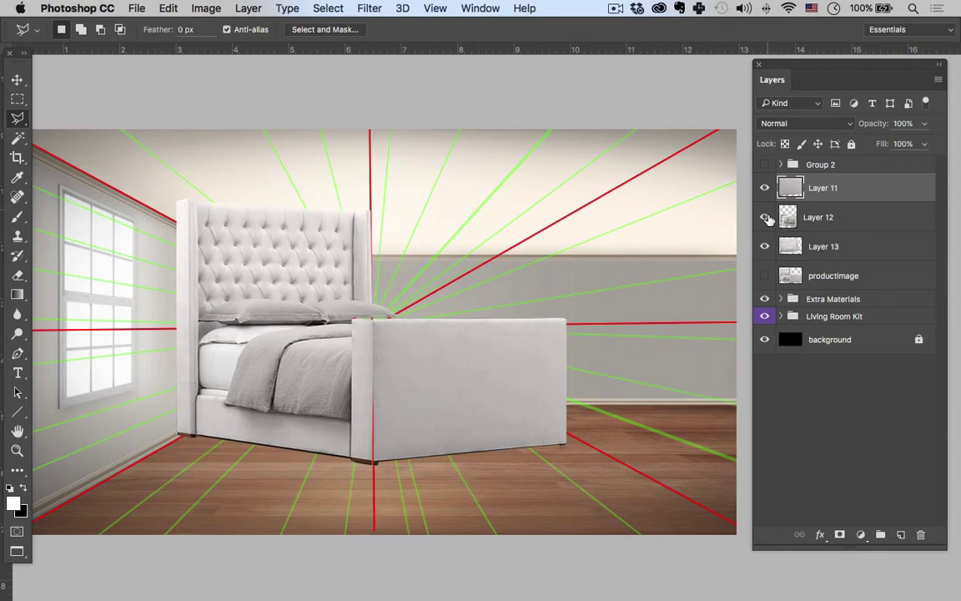
{"action": "left_click", "coordinate": [833, 247], "text": "shift"}
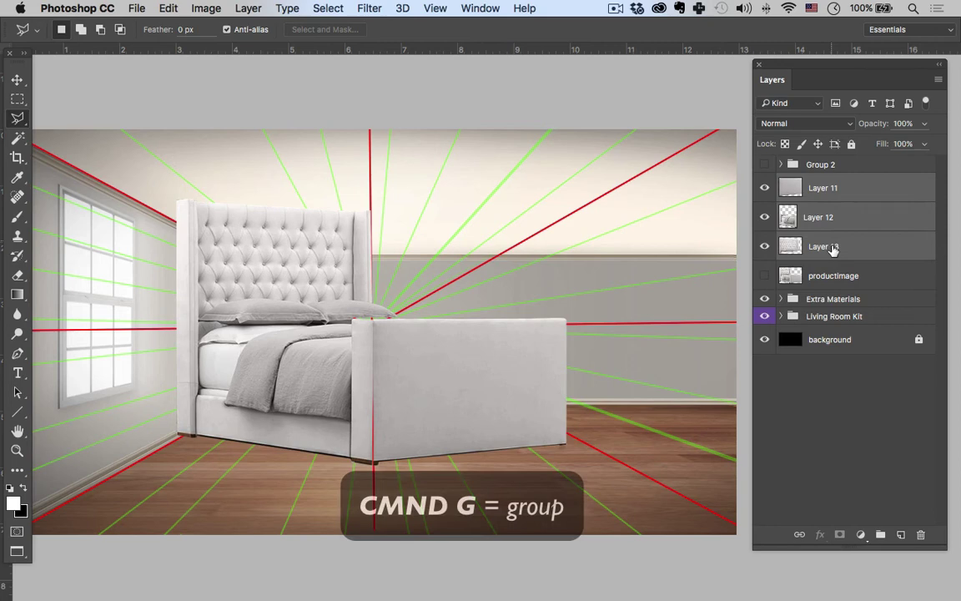
{"action": "key", "text": "super+g"}
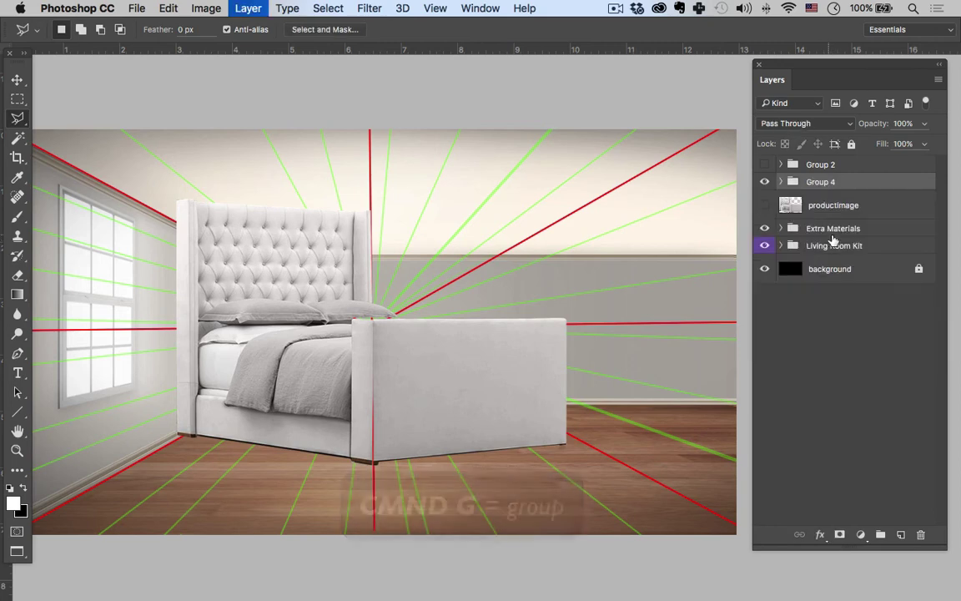
Step: Scale the grouped bed to about half size and move it right and down against the wall
{"action": "key", "text": "super+t"}
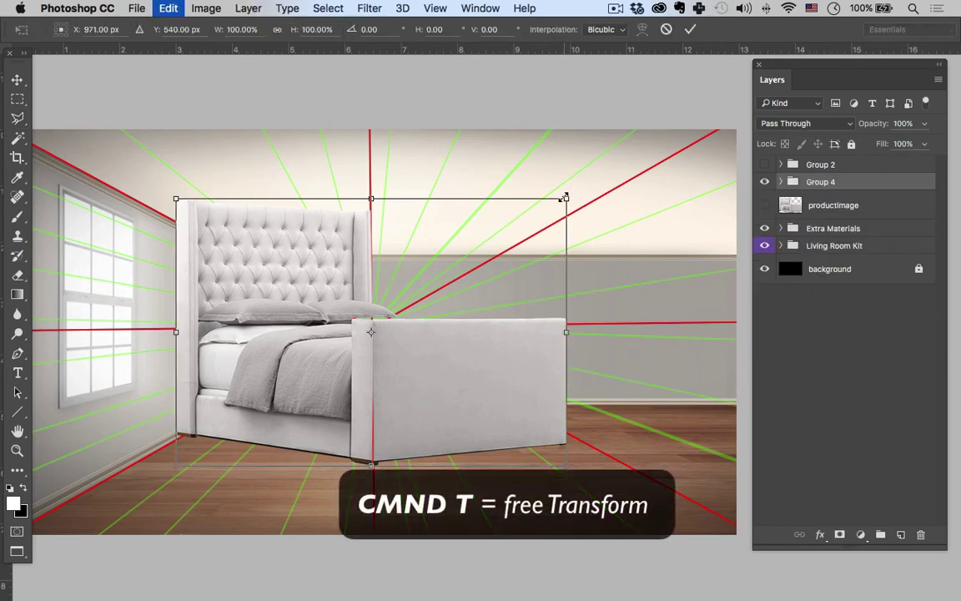
{"action": "left_click_drag", "start_coordinate": [564, 197], "coordinate": [459, 232]}
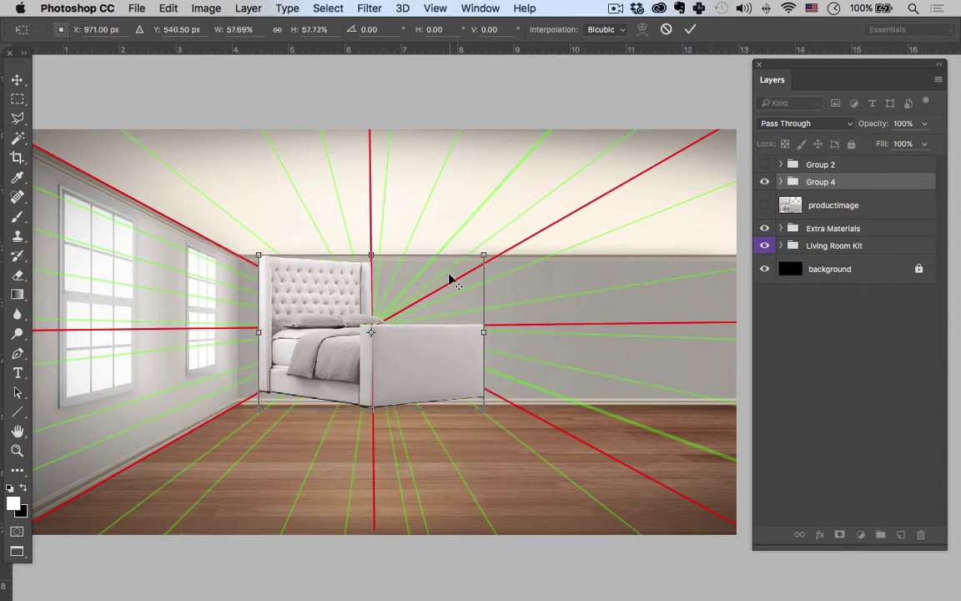
{"action": "left_click_drag", "start_coordinate": [433, 310], "coordinate": [600, 287]}
{"action": "left_click_drag", "start_coordinate": [574, 336], "coordinate": [650, 338]}
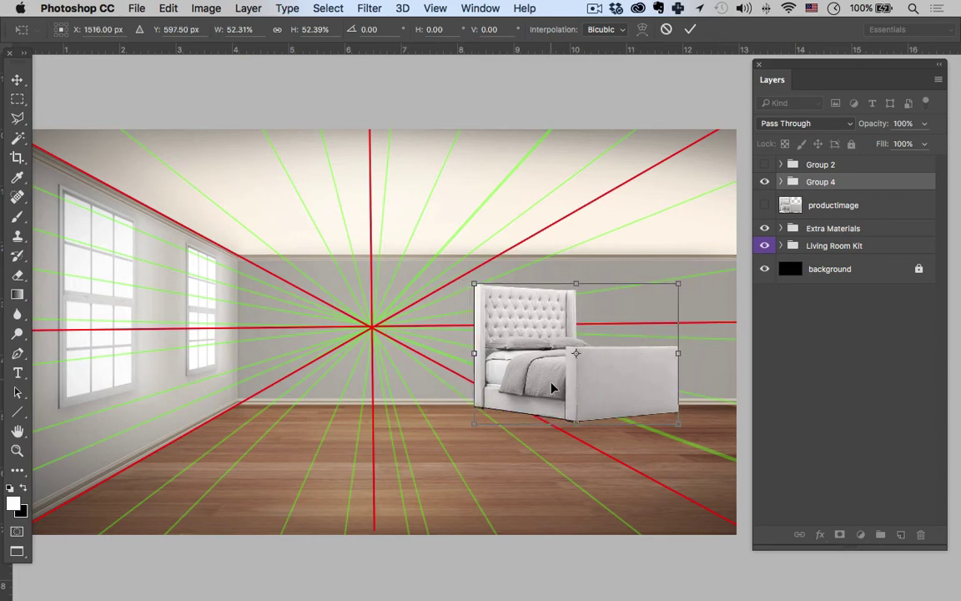
{"action": "left_click_drag", "start_coordinate": [551, 386], "coordinate": [551, 383]}
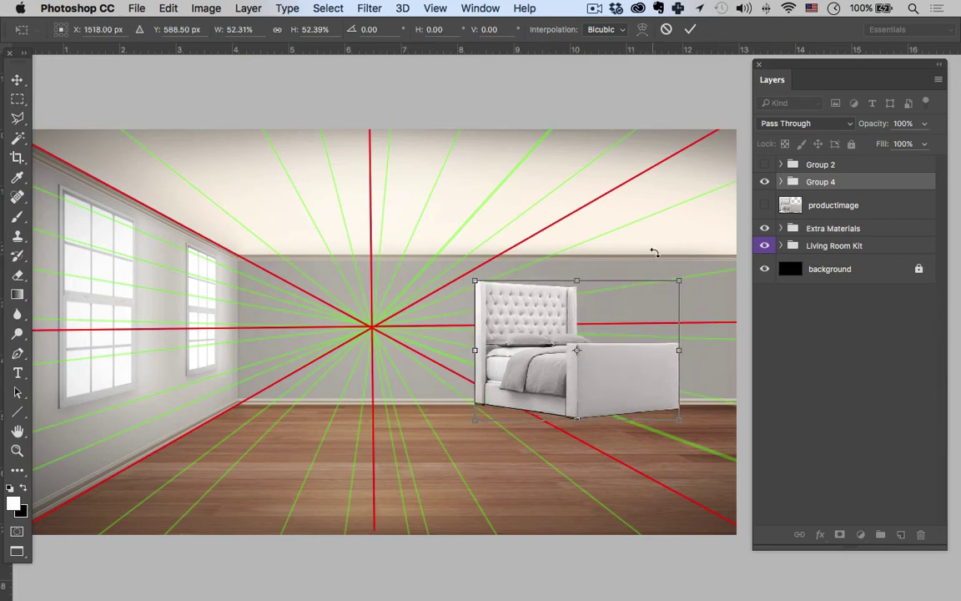
Step: Apply the bed's new size, then hide the footboard and bed side layers to isolate Layer 13
{"action": "key", "text": "Return"}
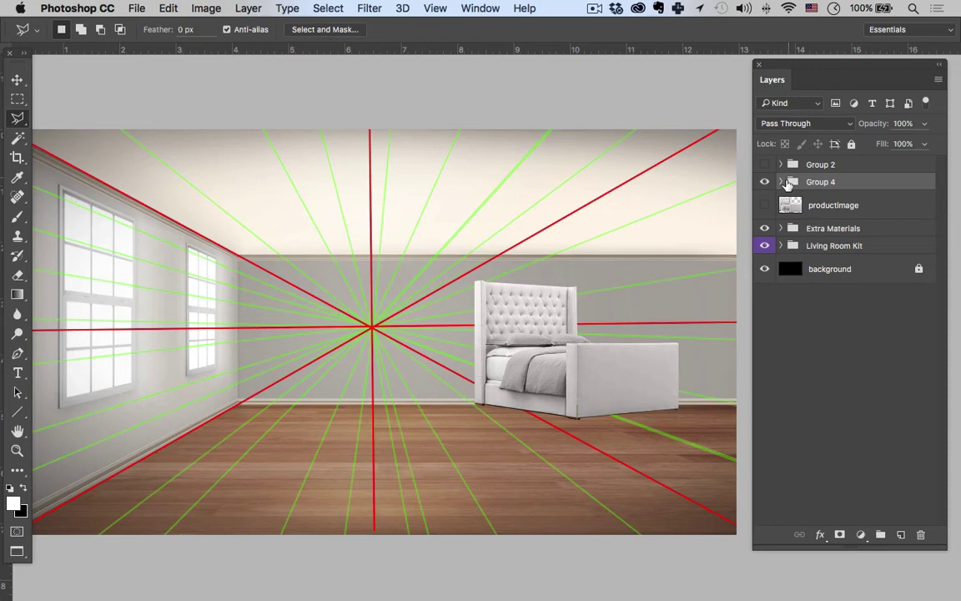
{"action": "left_click", "coordinate": [781, 183]}
{"action": "left_click_drag", "start_coordinate": [806, 226], "coordinate": [818, 252]}
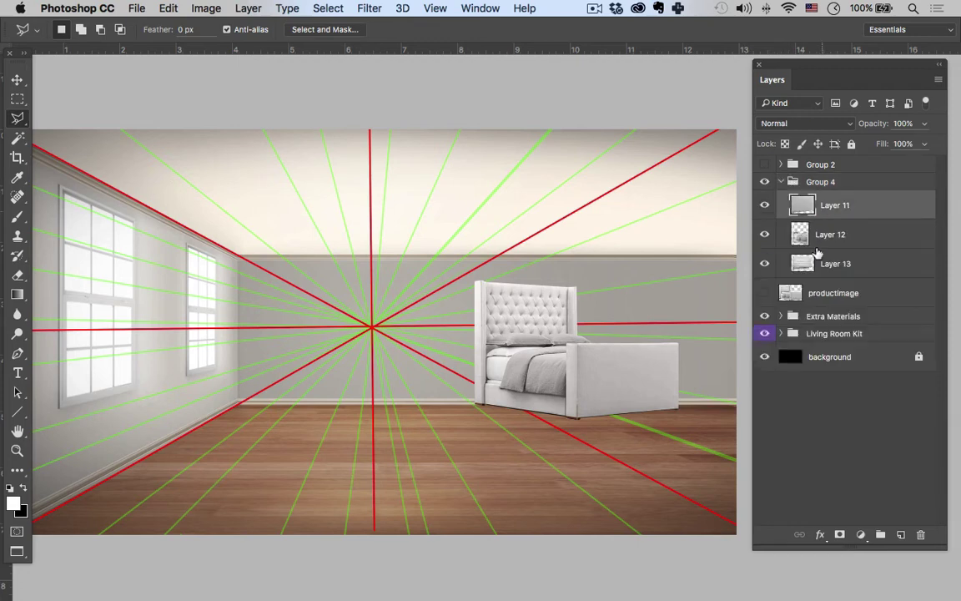
{"action": "left_click", "coordinate": [816, 263]}
{"action": "left_click", "coordinate": [765, 236]}
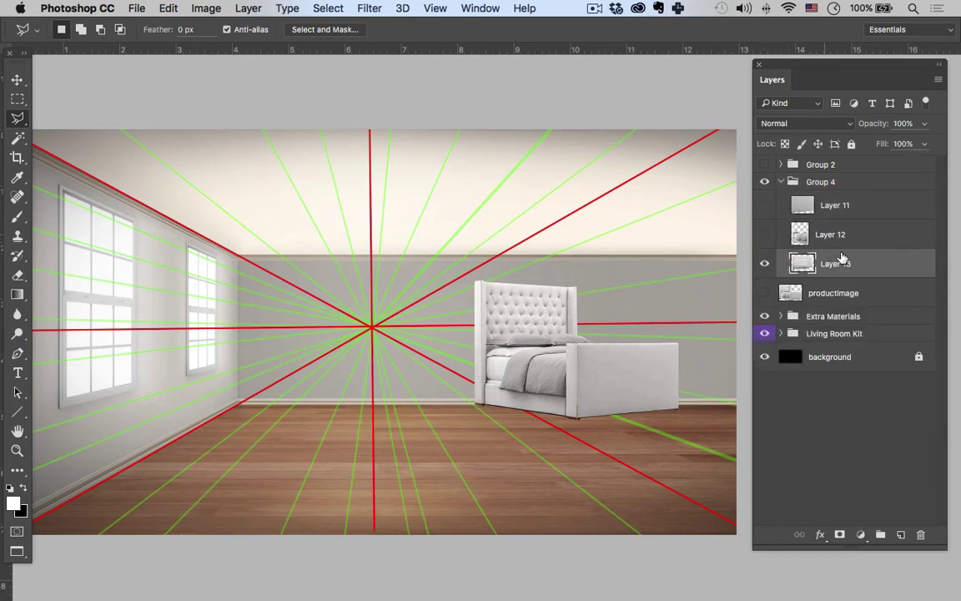
{"action": "left_click", "coordinate": [764, 204]}
Step: Skew the headboard into perspective, raising its right side
{"action": "key", "text": "super+t"}
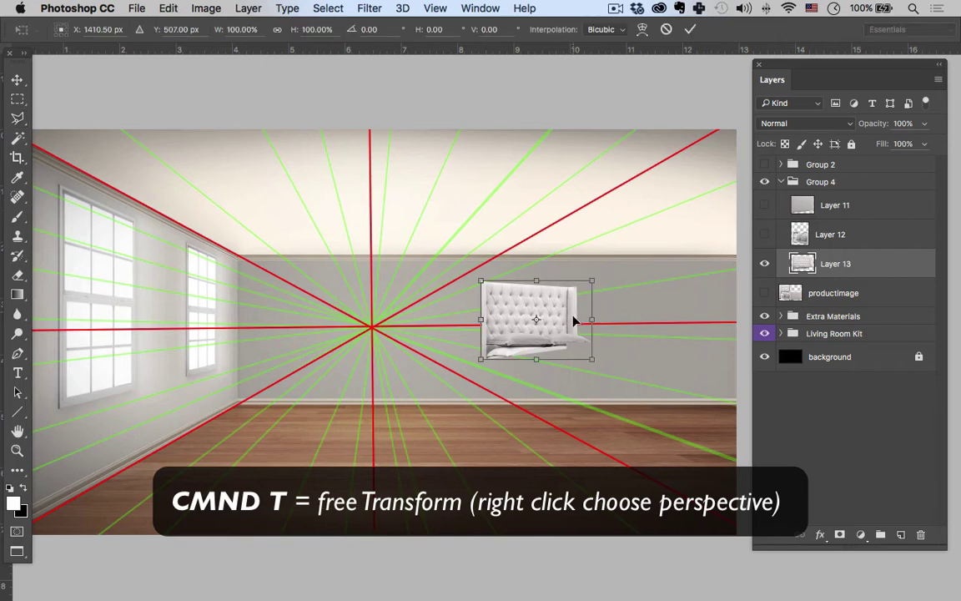
{"action": "right_click", "coordinate": [571, 317]}
{"action": "left_click", "coordinate": [618, 398]}
{"action": "left_click_drag", "start_coordinate": [592, 367], "coordinate": [594, 371]}
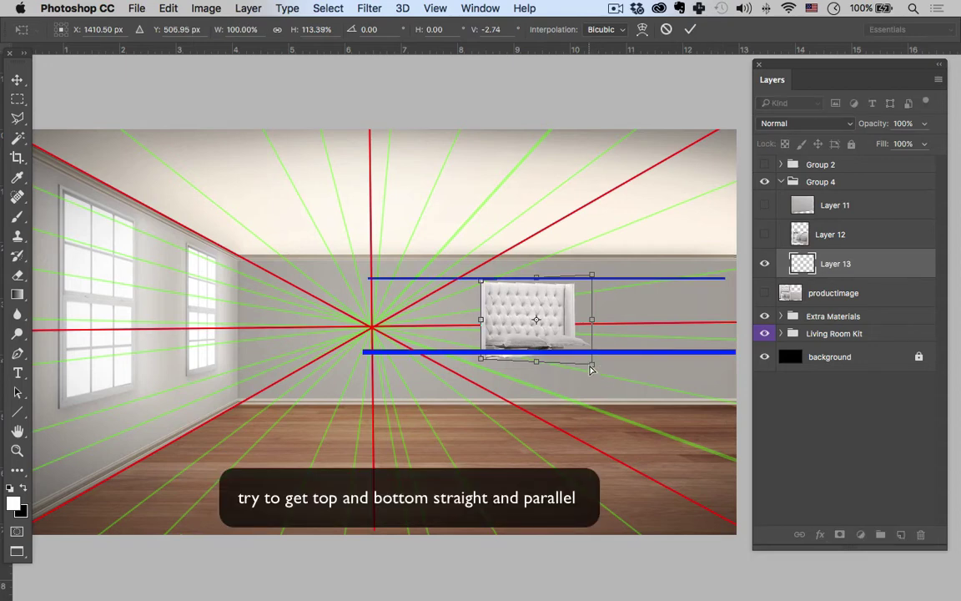
{"action": "left_click_drag", "start_coordinate": [593, 277], "coordinate": [593, 271]}
{"action": "key", "text": "Return"}
{"action": "key", "text": "l"}
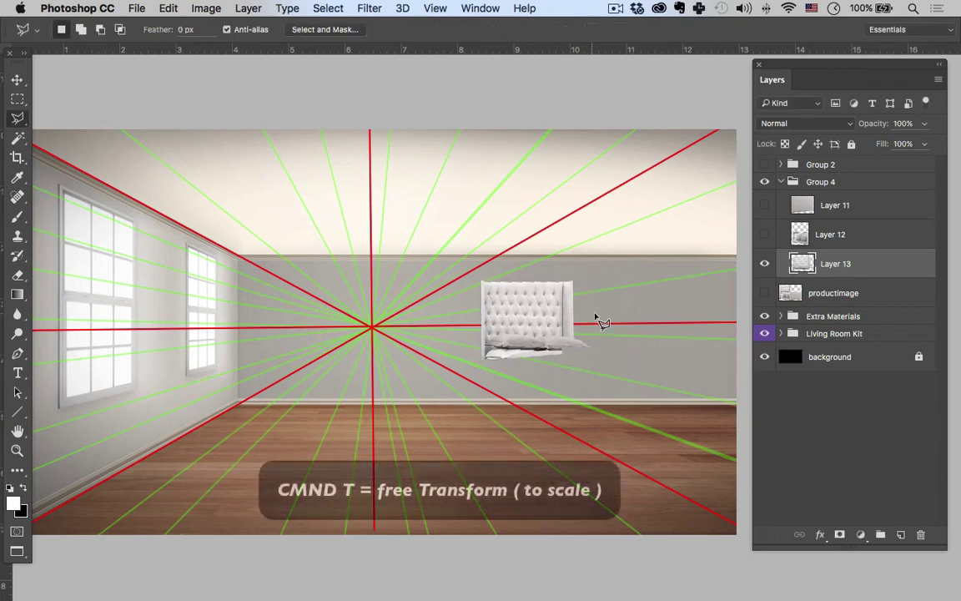
Step: Widen the headboard to about 106%
{"action": "key", "text": "super+t"}
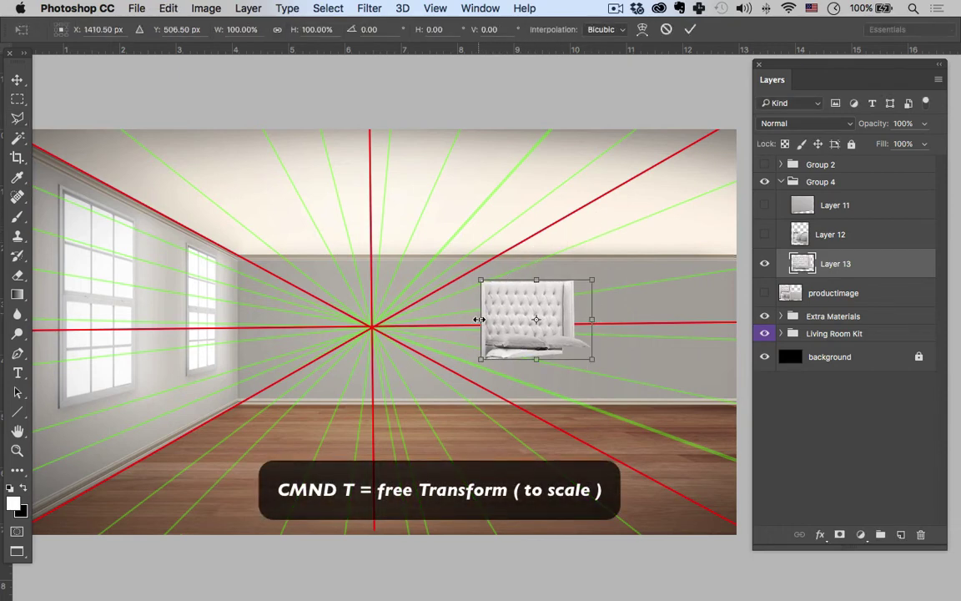
{"action": "left_click_drag", "start_coordinate": [479, 320], "coordinate": [469, 319]}
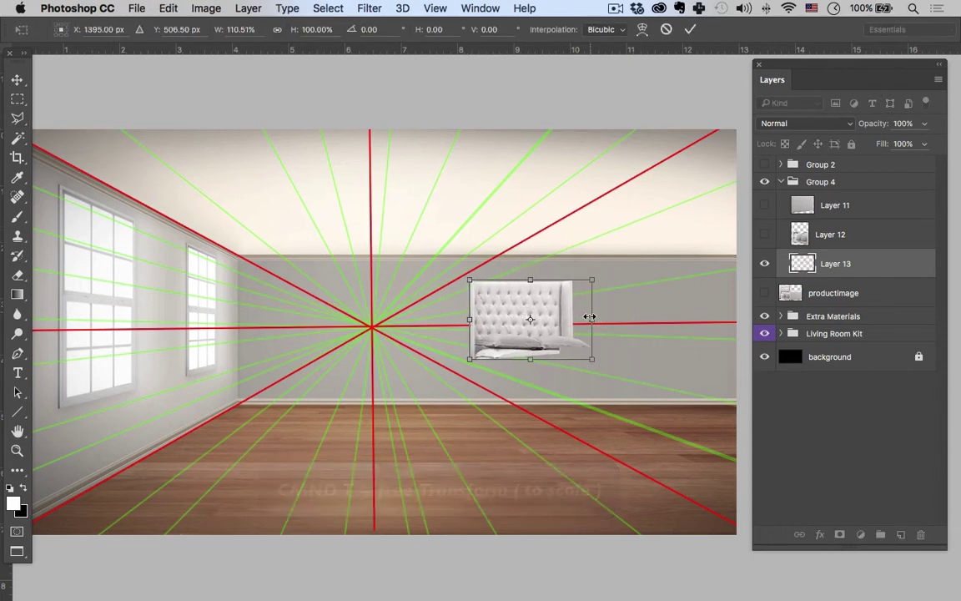
{"action": "key", "text": "Return"}
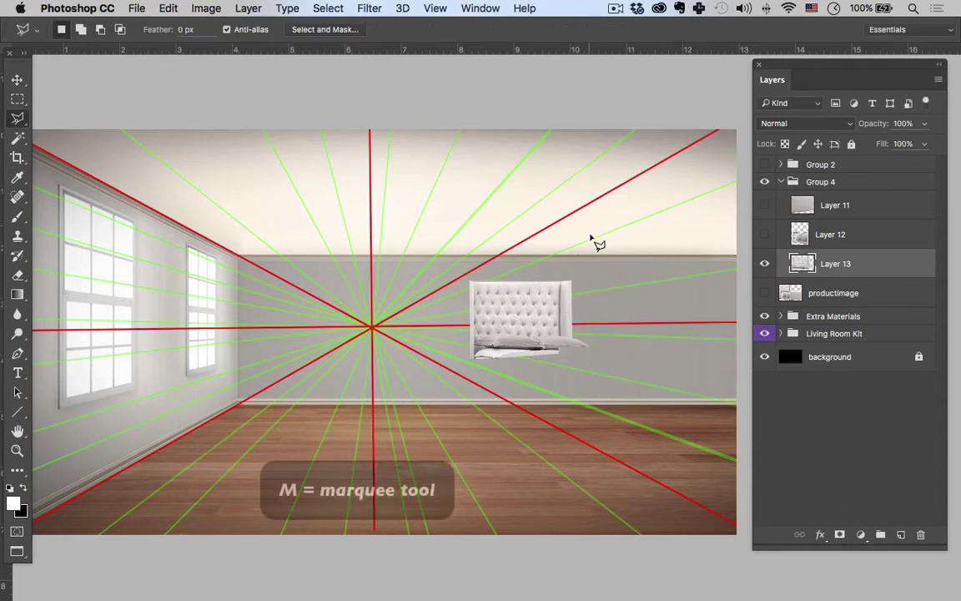
Step: Copy the headboard's right wing onto a new layer and flip it horizontally
{"action": "key", "text": "m"}
{"action": "left_click_drag", "start_coordinate": [594, 268], "coordinate": [559, 353]}
{"action": "key", "text": "super+j"}
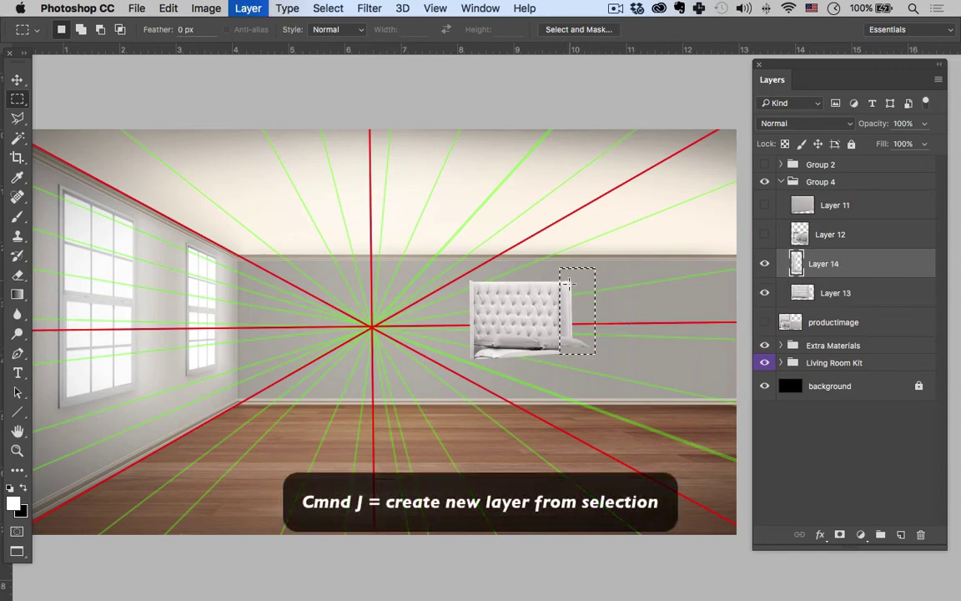
{"action": "key", "text": "super+t"}
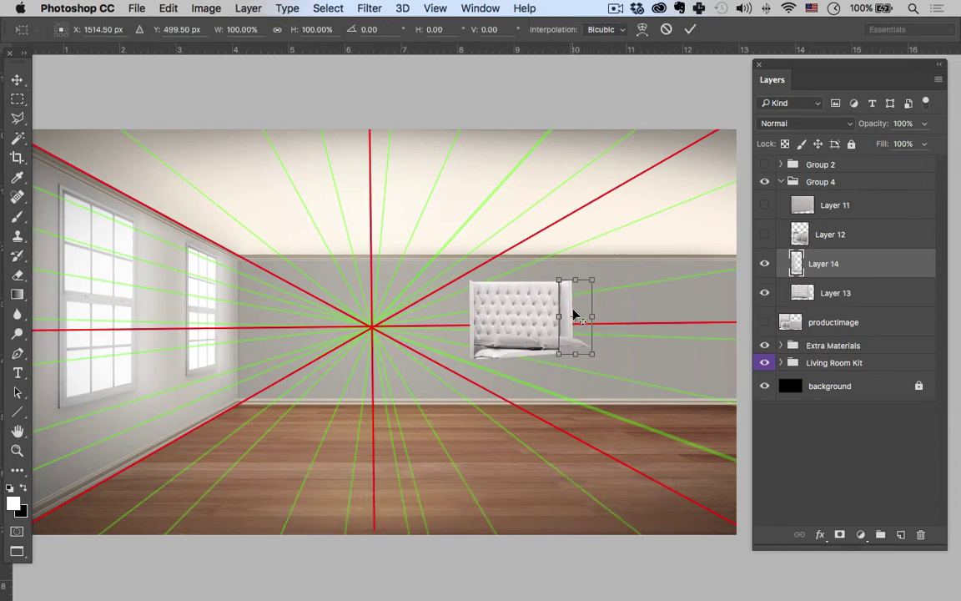
{"action": "right_click", "coordinate": [573, 309]}
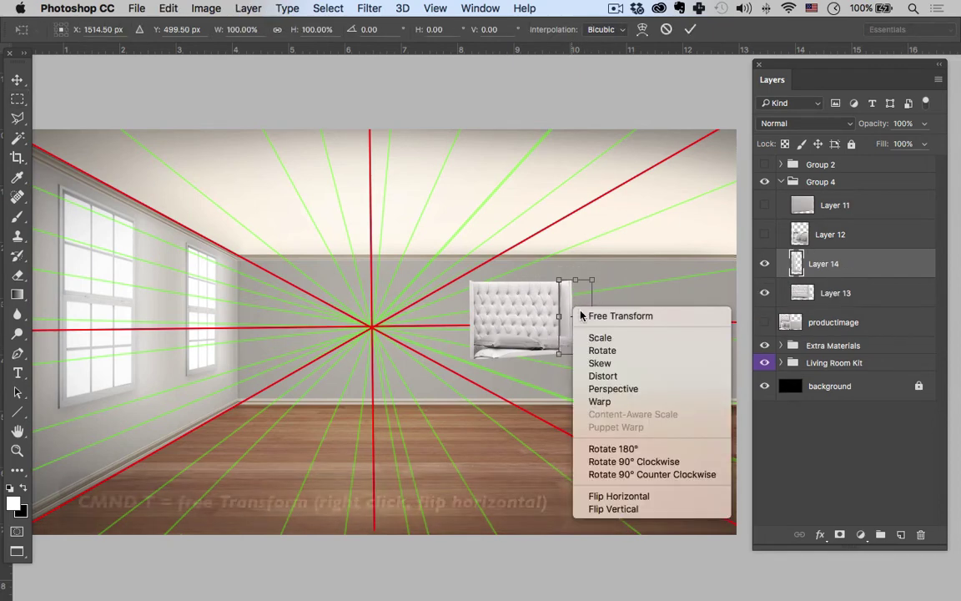
{"action": "left_click", "coordinate": [622, 499]}
{"action": "key", "text": "Return"}
Step: Move the flipped wing to the headboard's left side and narrow it to about 55% width
{"action": "key", "text": "v"}
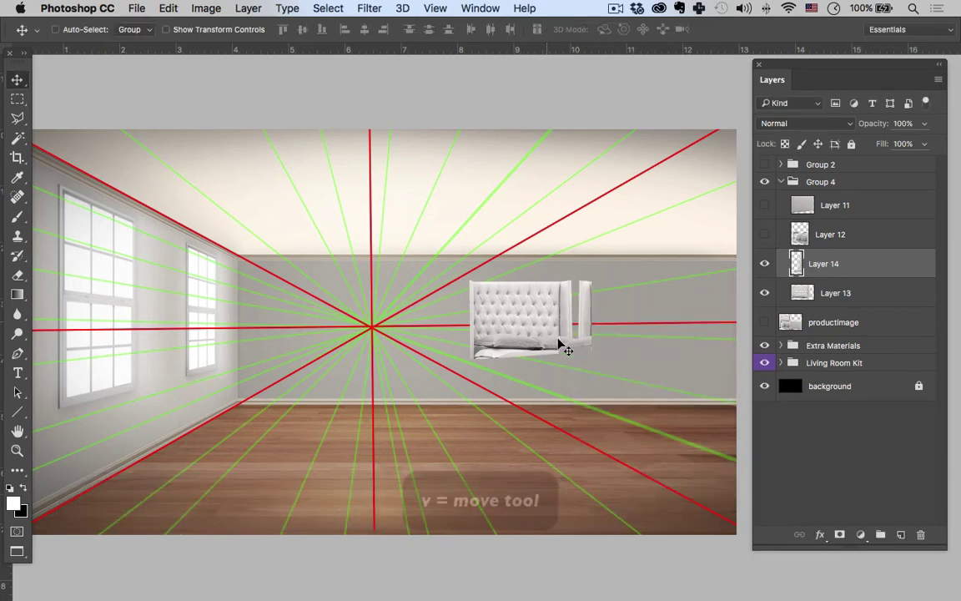
{"action": "left_click_drag", "start_coordinate": [563, 357], "coordinate": [479, 356]}
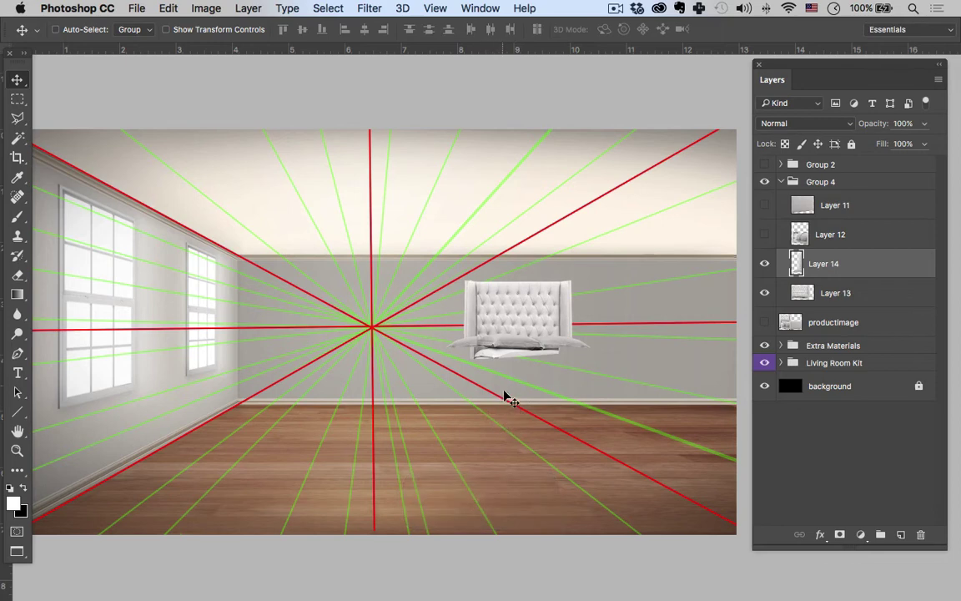
{"action": "key", "text": "super+t"}
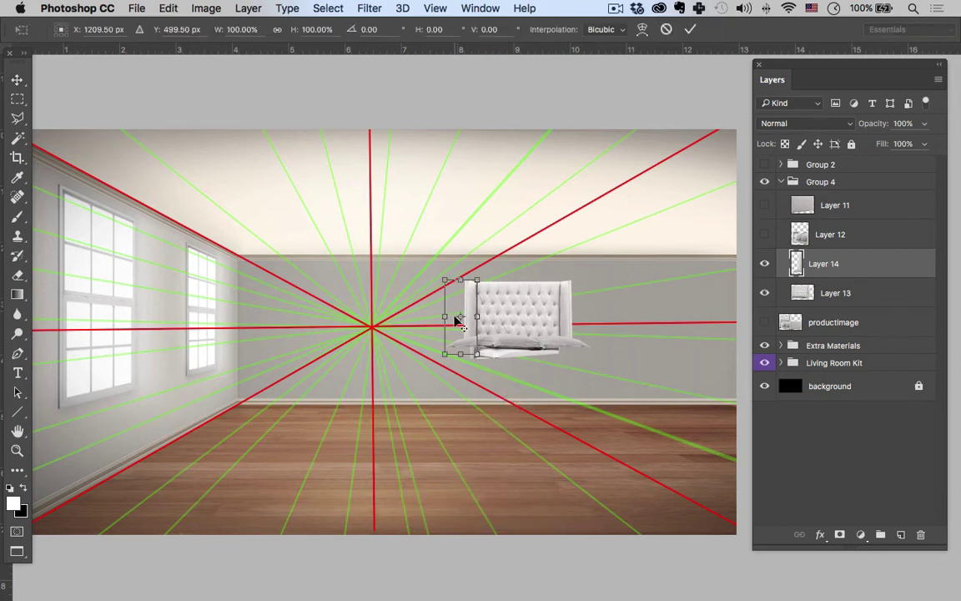
{"action": "left_click_drag", "start_coordinate": [448, 314], "coordinate": [455, 315]}
{"action": "key", "text": "Return"}
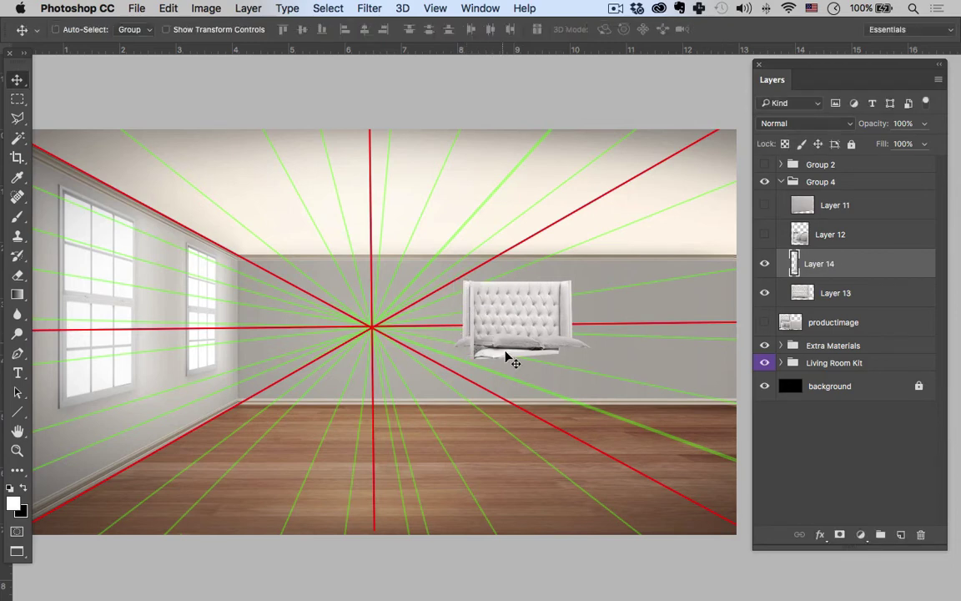
{"action": "mouse_move", "coordinate": [499, 364]}
{"action": "left_mouse_down"}
{"action": "mouse_move", "coordinate": [518, 365]}
{"action": "mouse_move", "coordinate": [511, 372]}
{"action": "left_mouse_up"}
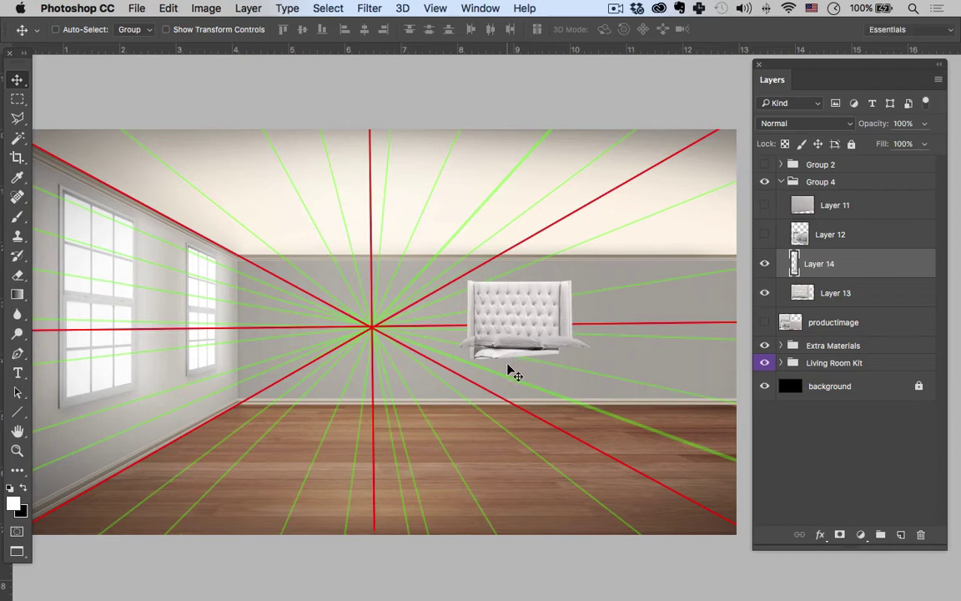
Step: Lasso and delete the stray left end of the bed base and a leftover fragment
{"action": "key", "text": "l"}
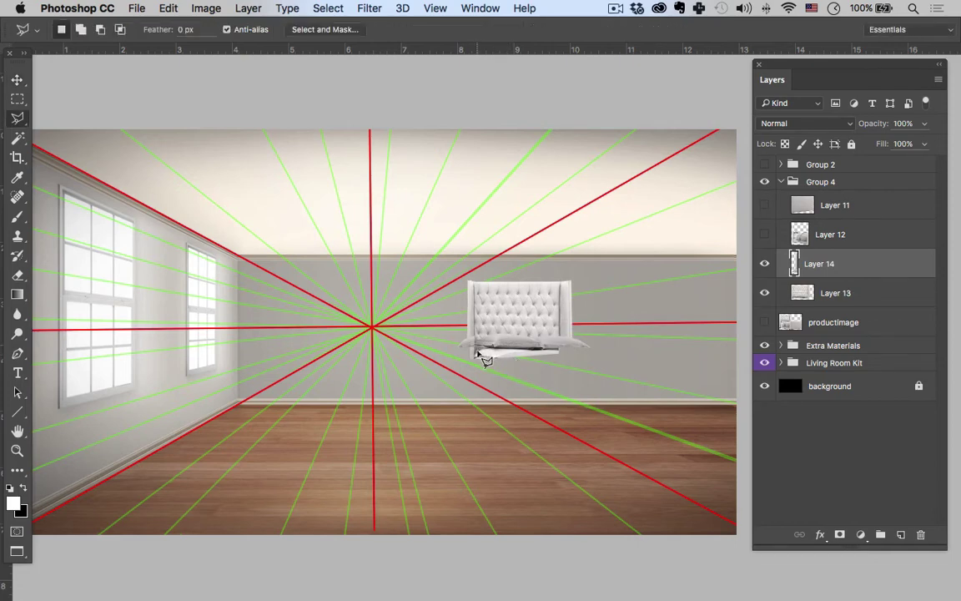
{"action": "key", "text": "shift+l"}
{"action": "key", "text": "shift+l"}
{"action": "mouse_move", "coordinate": [459, 349]}
{"action": "left_mouse_down"}
{"action": "mouse_move", "coordinate": [434, 351]}
{"action": "mouse_move", "coordinate": [480, 355]}
{"action": "left_mouse_up"}
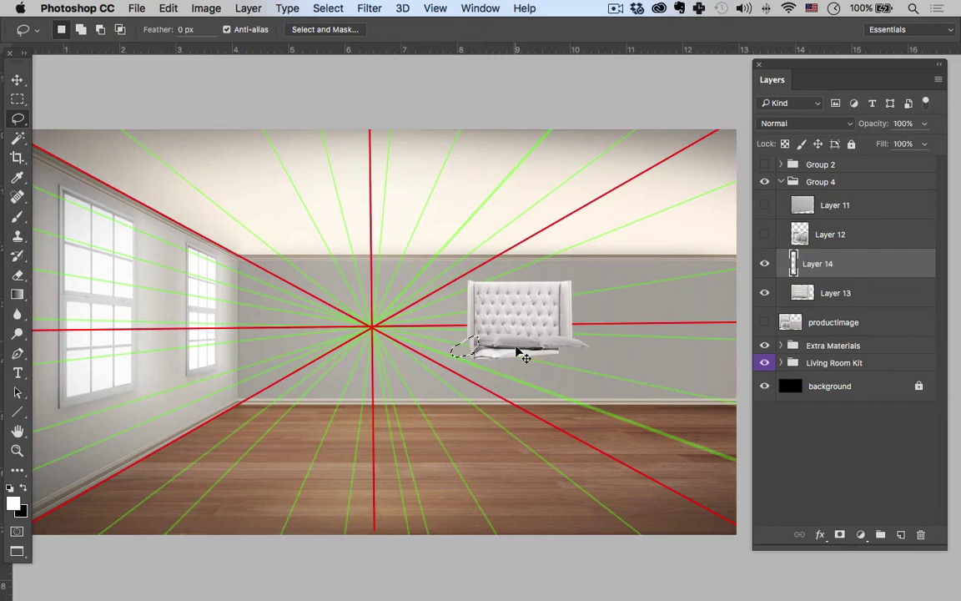
{"action": "key", "text": "Delete"}
{"action": "key", "text": "super+d"}
{"action": "left_click_drag", "start_coordinate": [470, 343], "coordinate": [458, 341]}
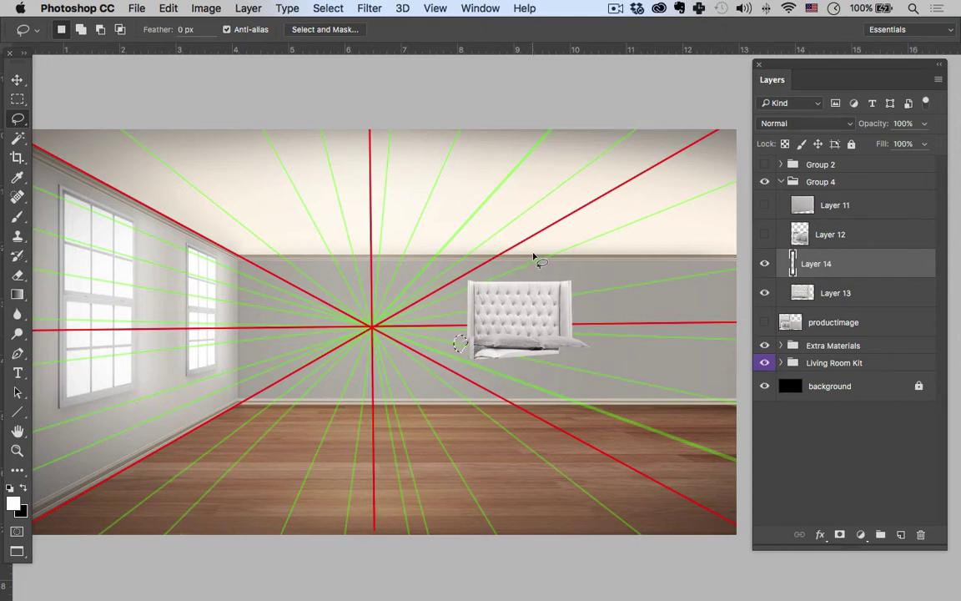
{"action": "key", "text": "super+d"}
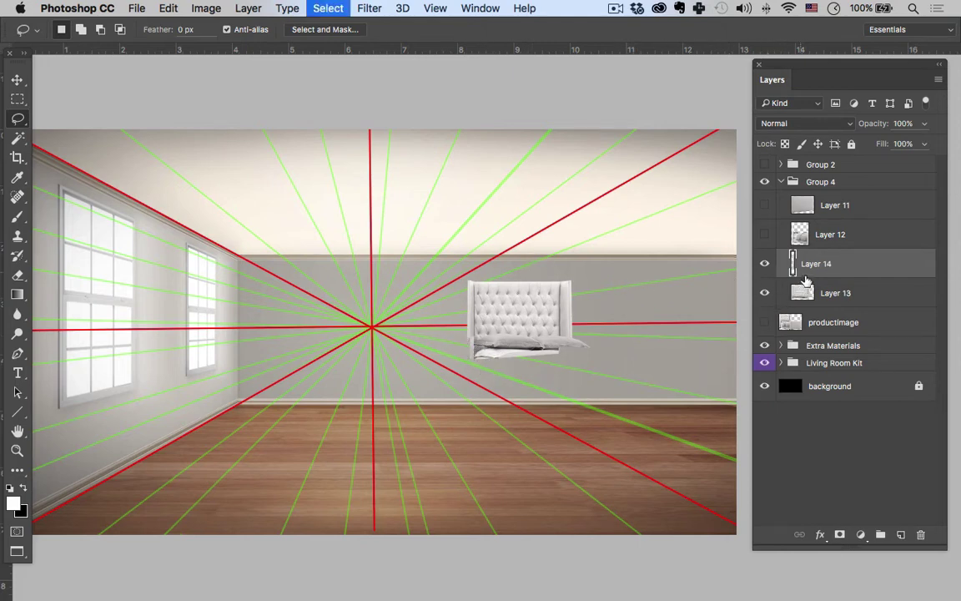
Step: Show the bed base Layer 12, make it active, and shift it slightly sideways
{"action": "left_click", "coordinate": [765, 235]}
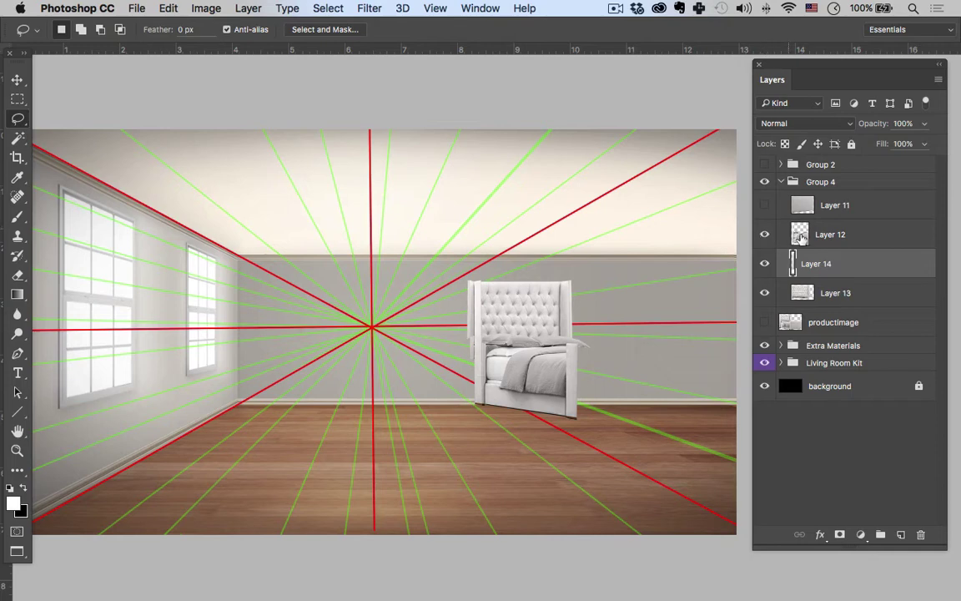
{"action": "left_click", "coordinate": [800, 237]}
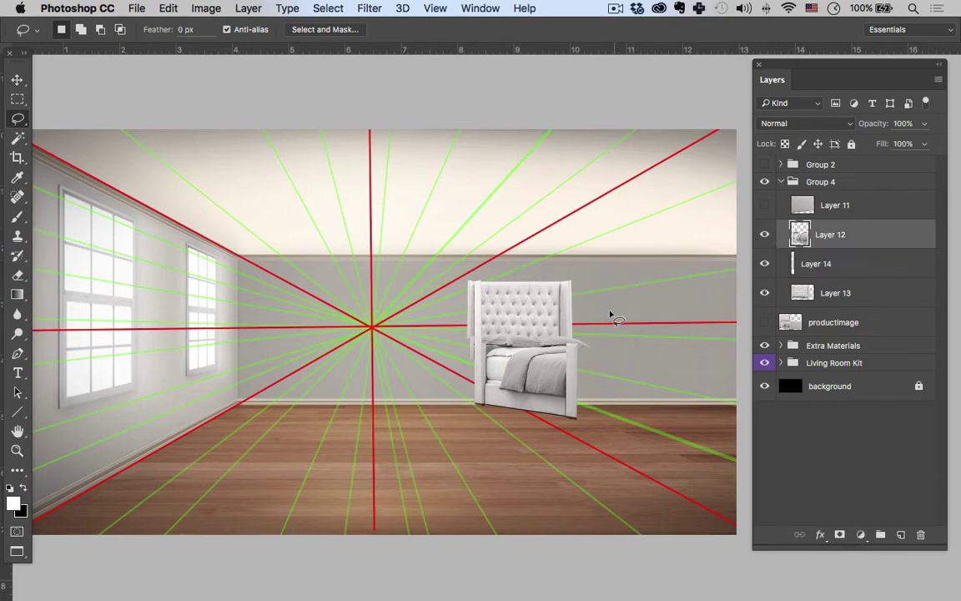
{"action": "key", "text": "v"}
{"action": "left_click_drag", "start_coordinate": [586, 369], "coordinate": [575, 369]}
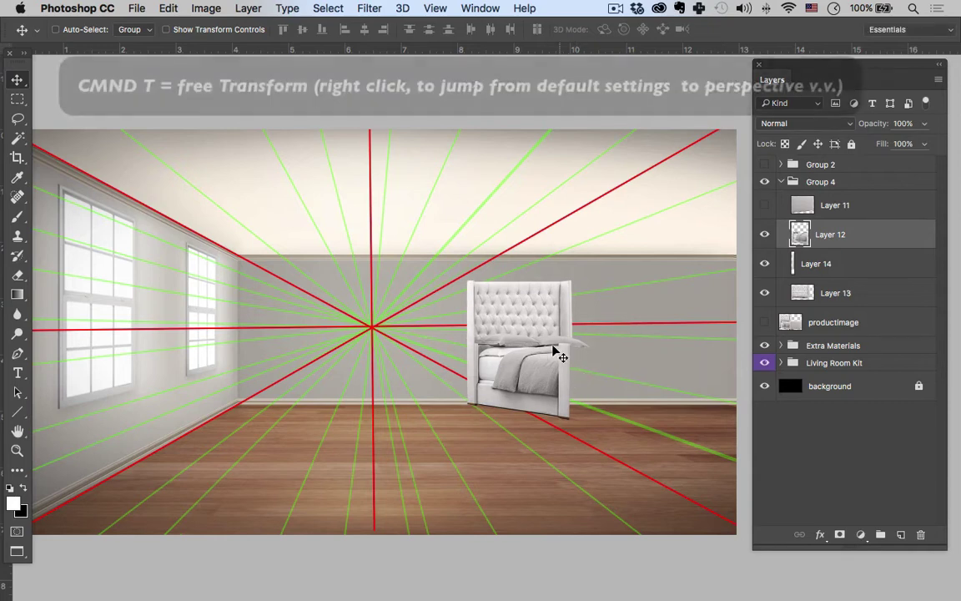
Step: Skew the bed base in perspective so its side runs along the floor lines
{"action": "key", "text": "super+t"}
{"action": "right_click", "coordinate": [545, 381]}
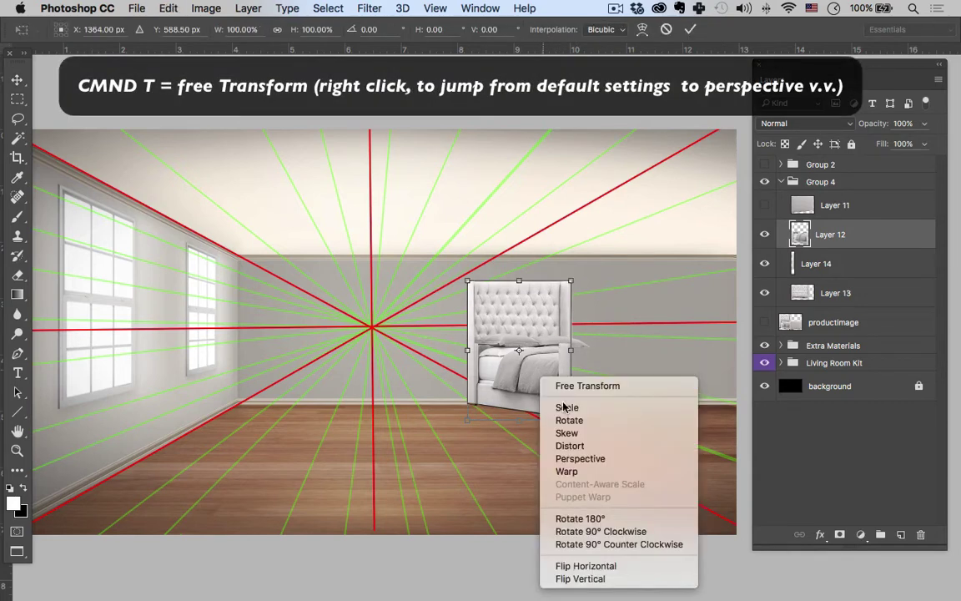
{"action": "left_click", "coordinate": [580, 458]}
{"action": "left_click_drag", "start_coordinate": [571, 351], "coordinate": [530, 382]}
{"action": "right_click", "coordinate": [530, 382]}
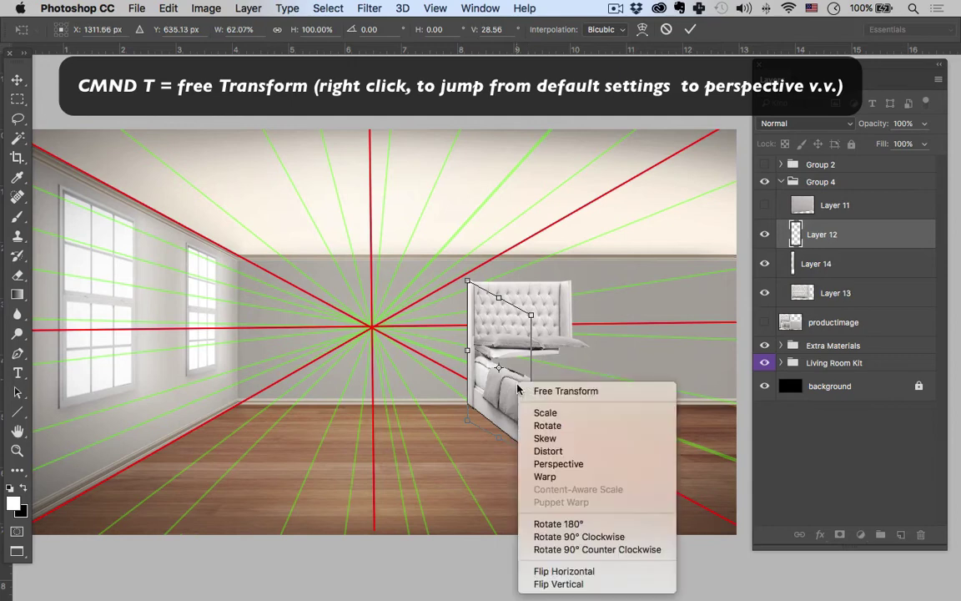
{"action": "left_click", "coordinate": [560, 462]}
{"action": "left_click_drag", "start_coordinate": [536, 390], "coordinate": [536, 386]}
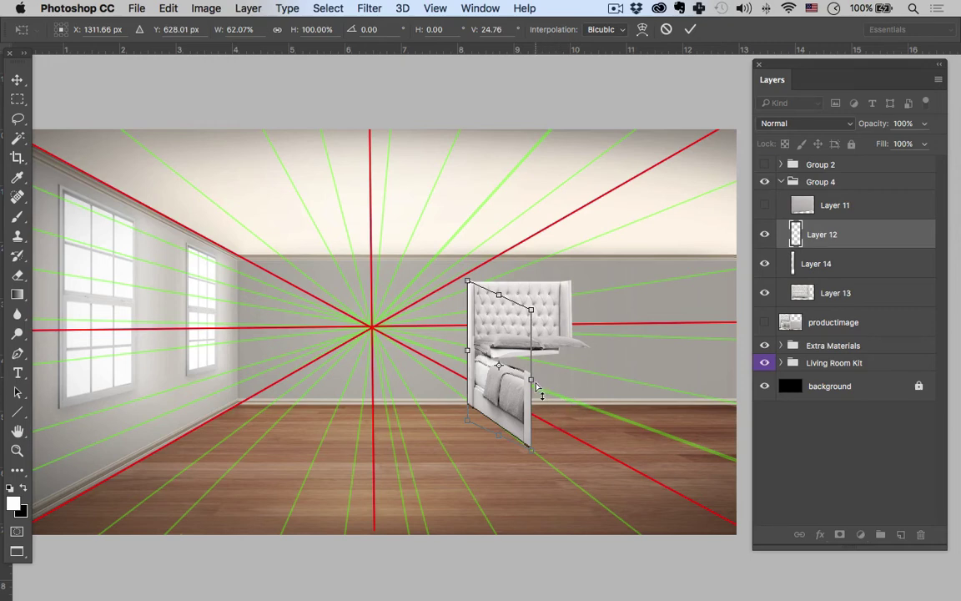
Step: Commit the bed side perspective, then show Layer 11 and move the footboard to the bed's side
{"action": "key", "text": "Return"}
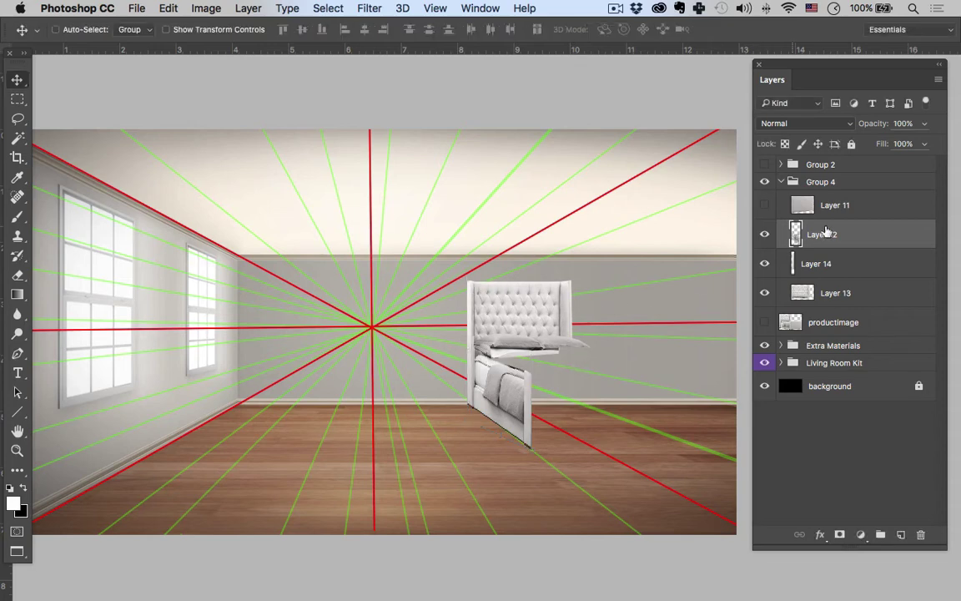
{"action": "left_click", "coordinate": [765, 204]}
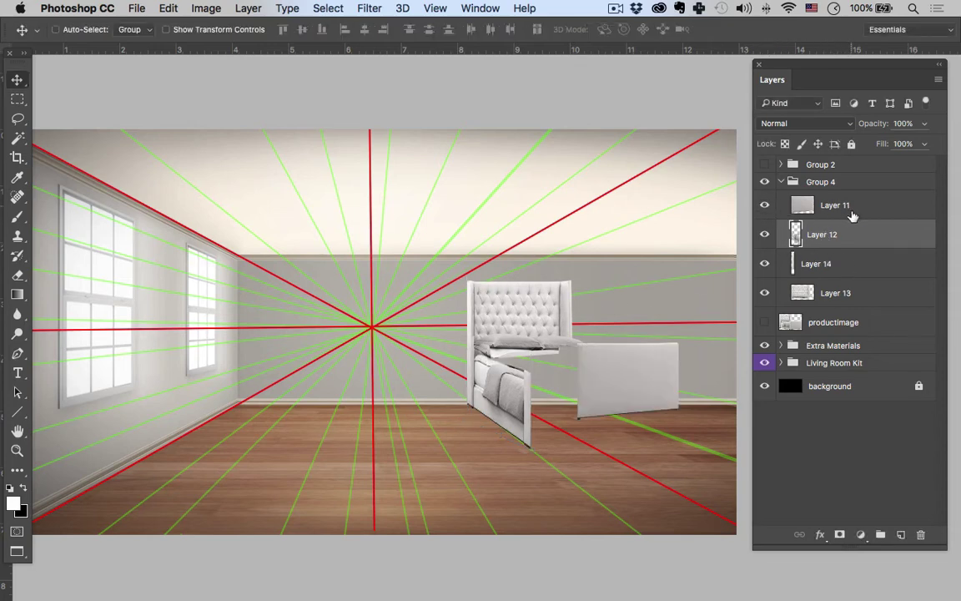
{"action": "left_click", "coordinate": [850, 215]}
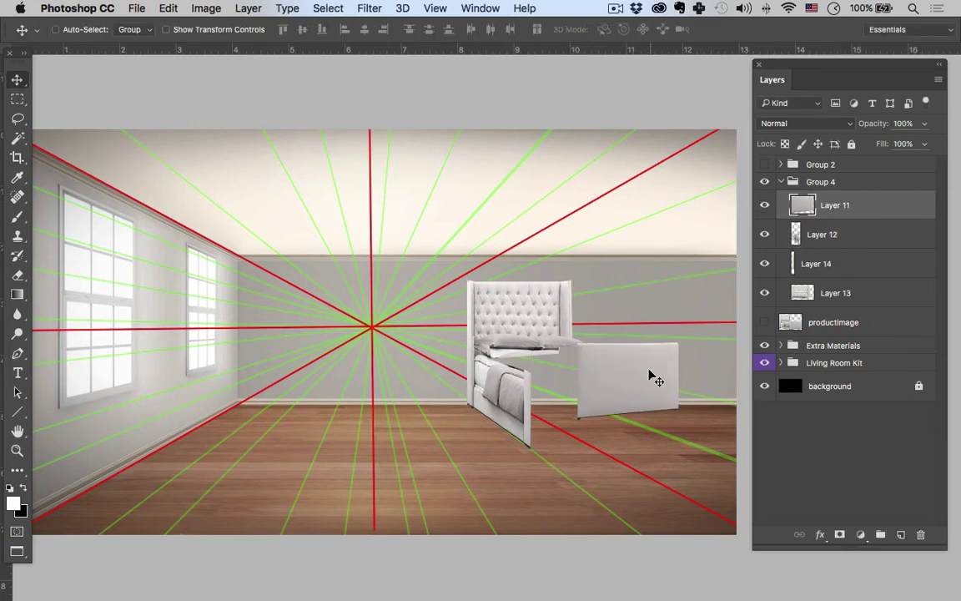
{"action": "left_click_drag", "start_coordinate": [620, 388], "coordinate": [601, 409]}
Step: Angle the footboard in perspective and make it slightly taller, about 133% wide
{"action": "key", "text": "super+t"}
{"action": "right_click", "coordinate": [600, 386]}
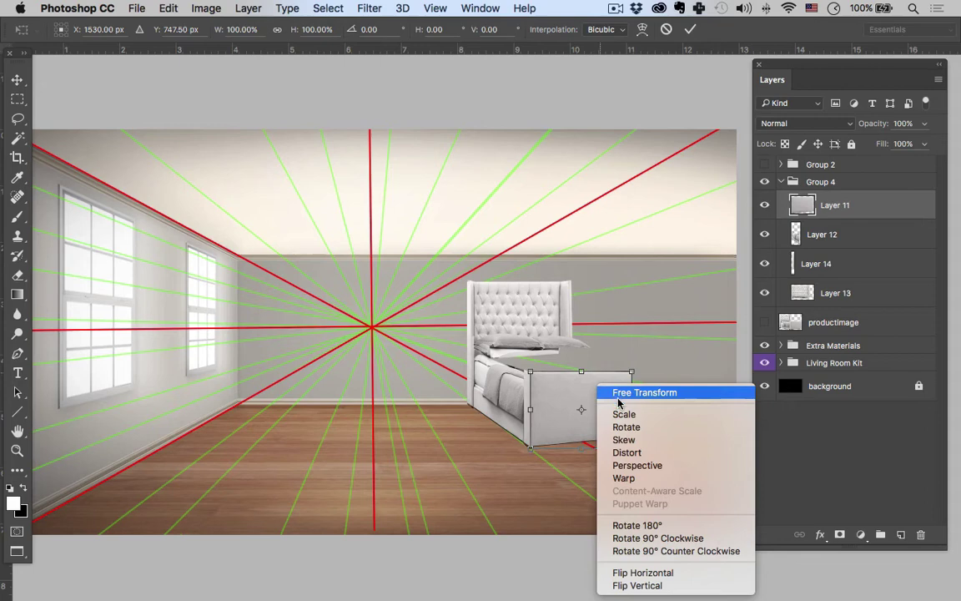
{"action": "left_click", "coordinate": [639, 466]}
{"action": "left_click_drag", "start_coordinate": [632, 375], "coordinate": [669, 410]}
{"action": "left_click_drag", "start_coordinate": [599, 370], "coordinate": [598, 370]}
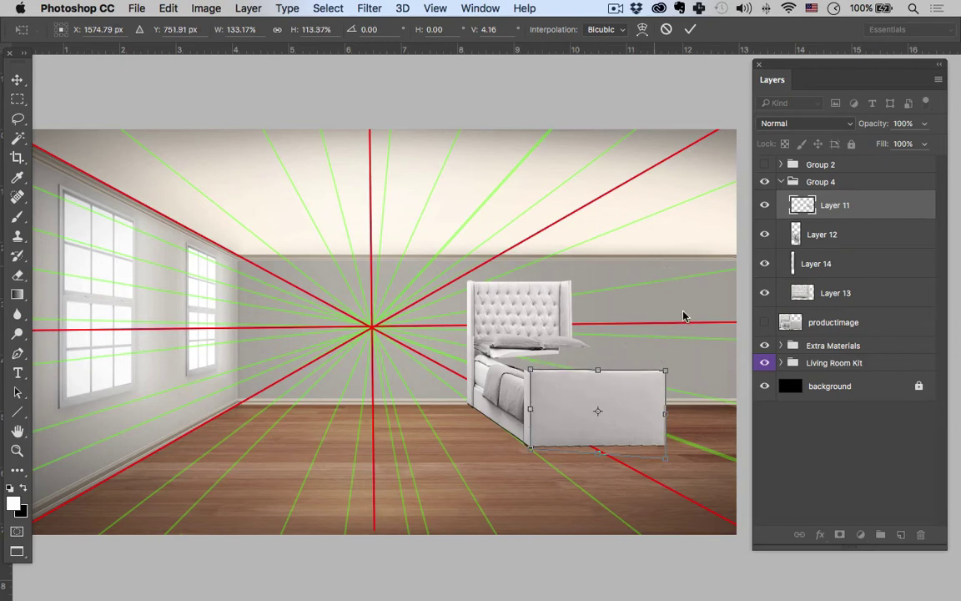
{"action": "key", "text": "Return"}
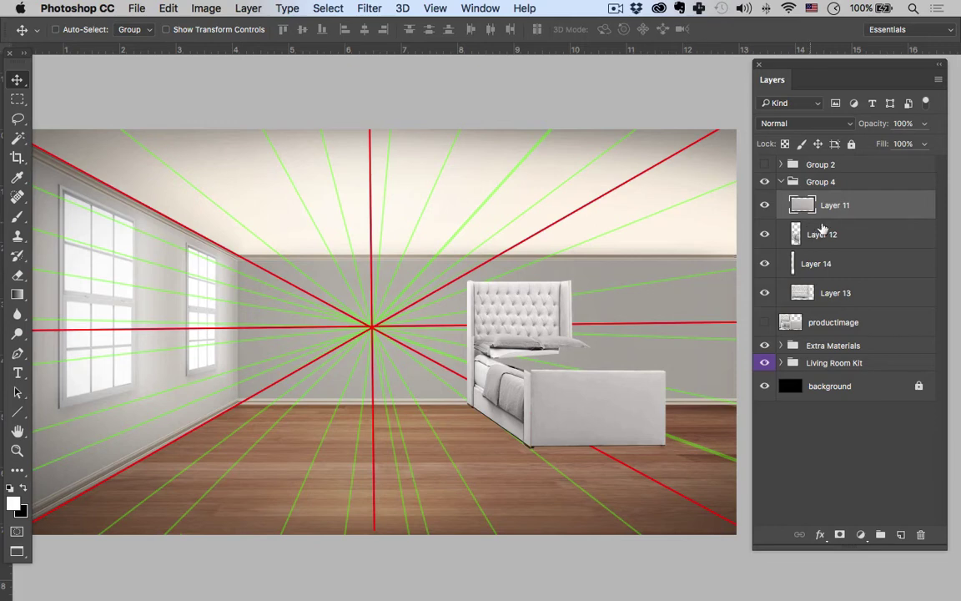
Step: Stretch the Layer 13 headboard rightward to about 115% width, checking it against the bed base
{"action": "left_click", "coordinate": [807, 263]}
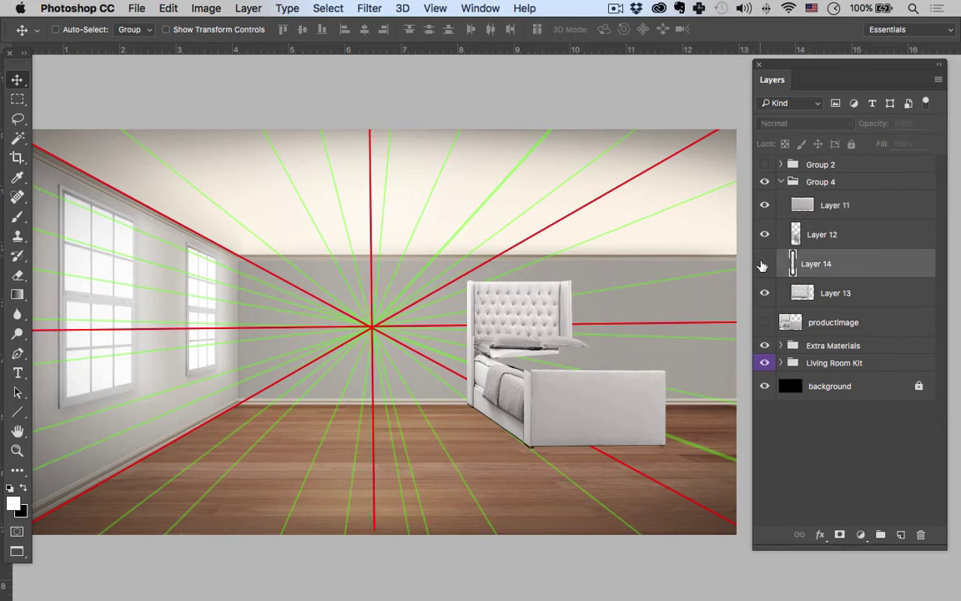
{"action": "left_click", "coordinate": [765, 294]}
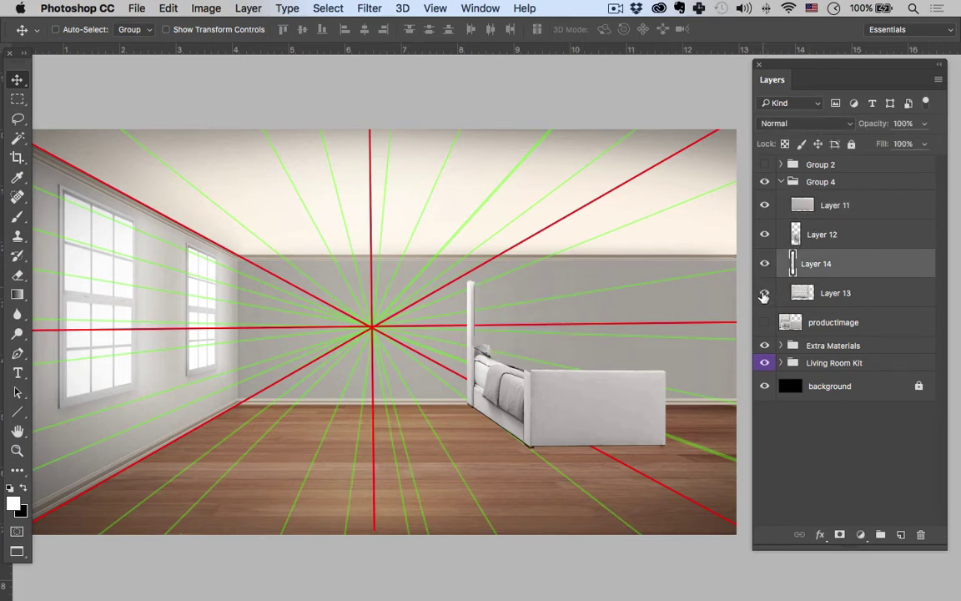
{"action": "left_click", "coordinate": [832, 300]}
{"action": "key", "text": "super+t"}
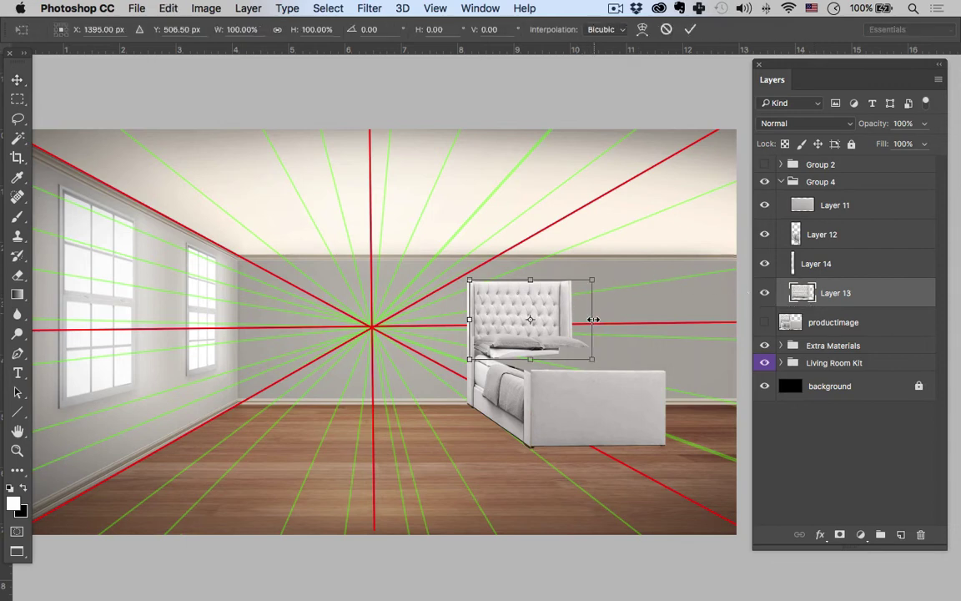
{"action": "left_click_drag", "start_coordinate": [593, 319], "coordinate": [610, 318]}
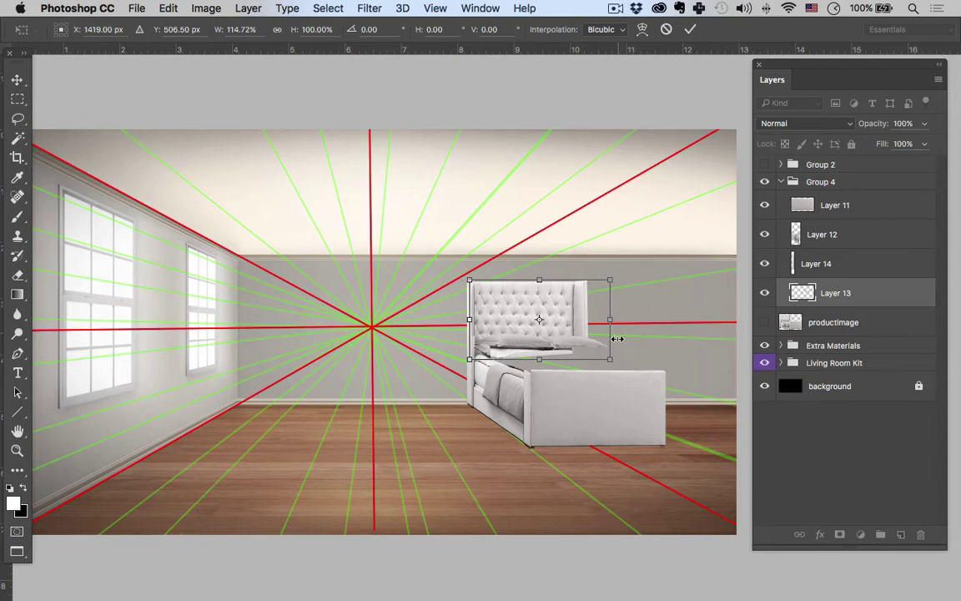
{"action": "key", "text": "Return"}
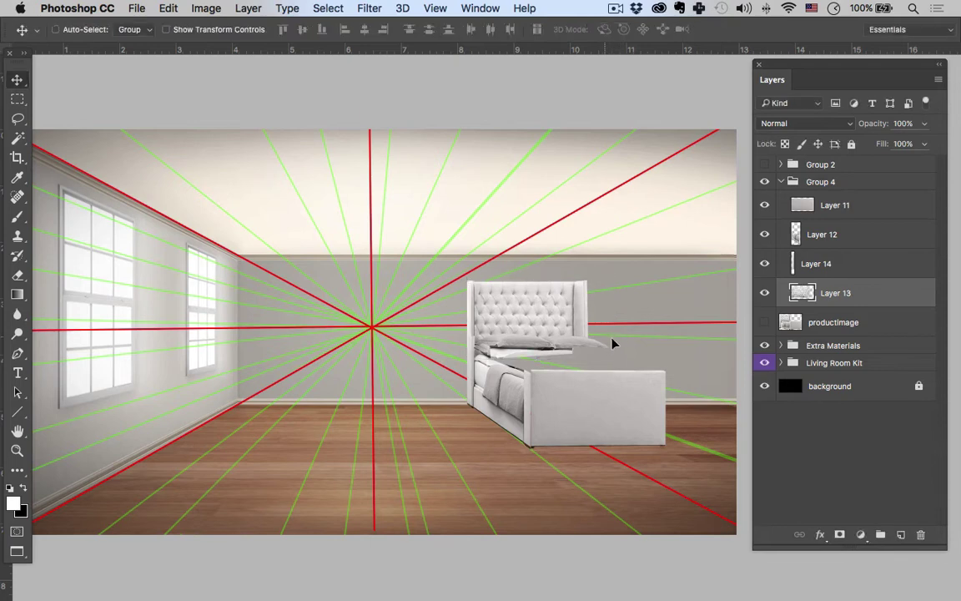
{"action": "left_click", "coordinate": [766, 235]}
{"action": "left_click", "coordinate": [765, 234]}
Step: Lasso a piece of grey duvet from productimage onto new Layer 15 at the top of Group 4
{"action": "left_click", "coordinate": [763, 325]}
{"action": "left_click", "coordinate": [836, 331]}
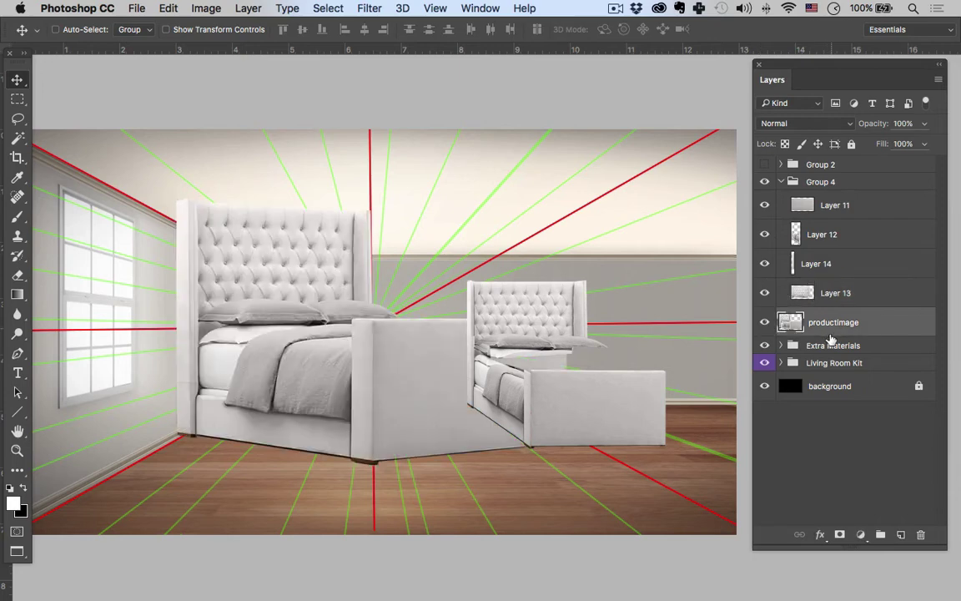
{"action": "key", "text": "l"}
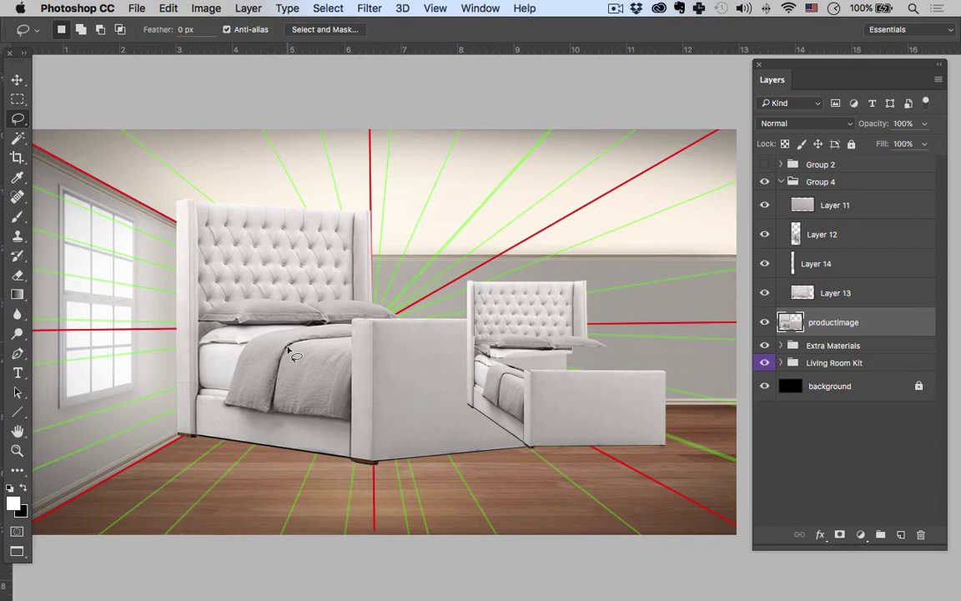
{"action": "mouse_move", "coordinate": [291, 352]}
{"action": "left_mouse_down"}
{"action": "mouse_move", "coordinate": [280, 382]}
{"action": "mouse_move", "coordinate": [288, 399]}
{"action": "mouse_move", "coordinate": [328, 417]}
{"action": "mouse_move", "coordinate": [349, 395]}
{"action": "mouse_move", "coordinate": [353, 362]}
{"action": "mouse_move", "coordinate": [342, 349]}
{"action": "mouse_move", "coordinate": [290, 349]}
{"action": "left_mouse_up"}
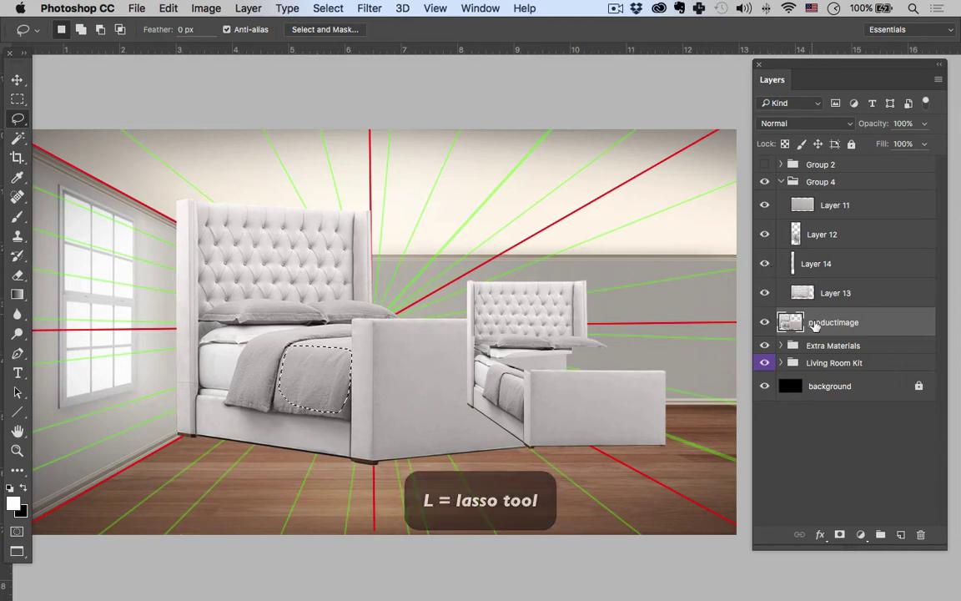
{"action": "key", "text": "super+j"}
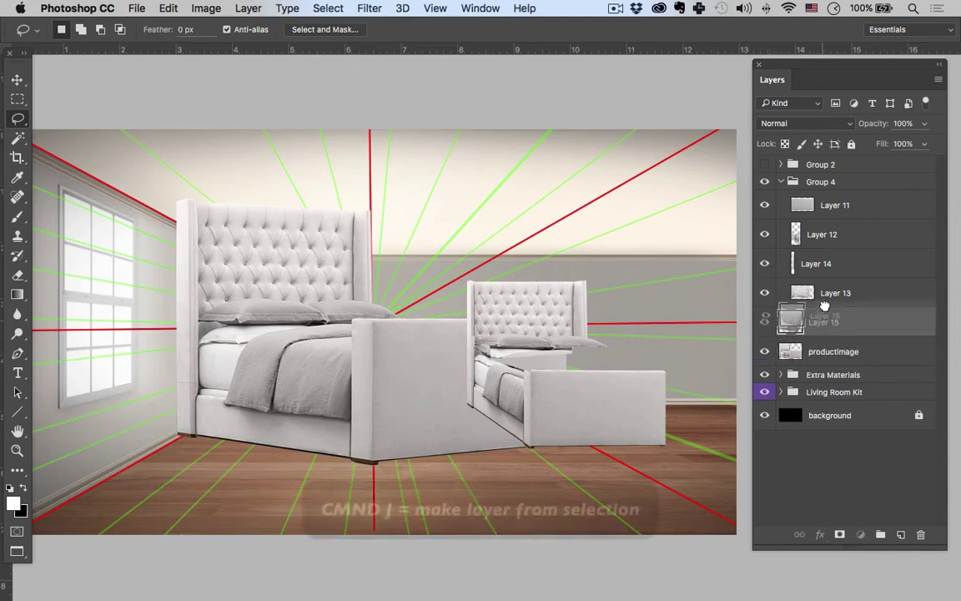
{"action": "left_click_drag", "start_coordinate": [822, 315], "coordinate": [824, 207]}
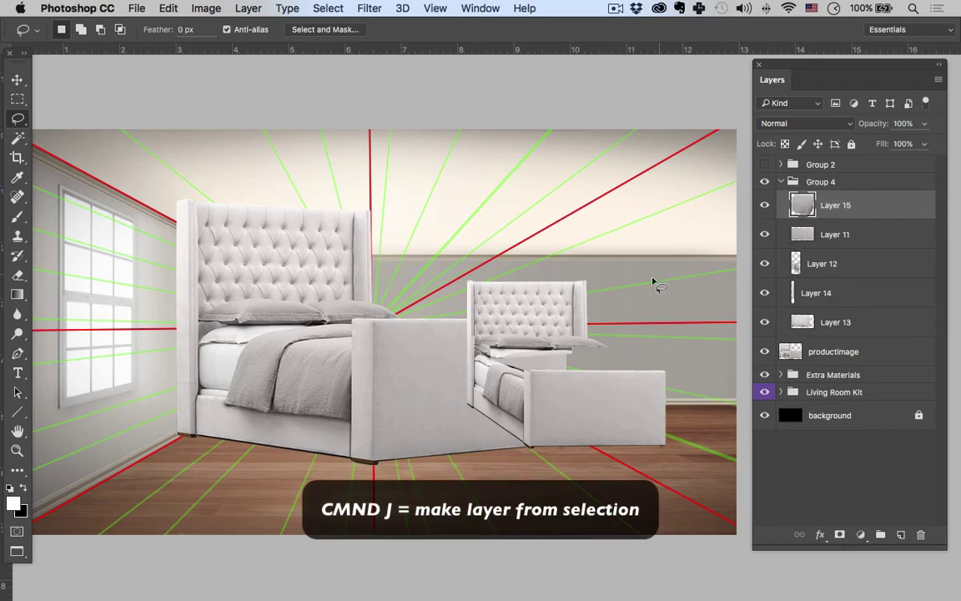
Step: Hide productimage, then rotate and move the duvet piece onto the smaller bed
{"action": "left_click", "coordinate": [765, 351]}
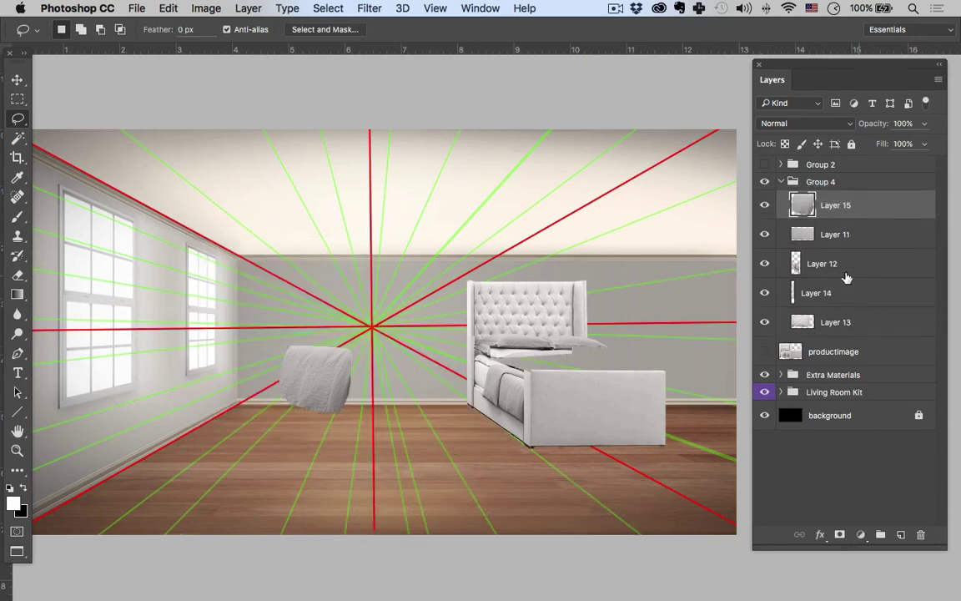
{"action": "key", "text": "super+t"}
{"action": "left_click_drag", "start_coordinate": [417, 398], "coordinate": [378, 457]}
{"action": "left_click_drag", "start_coordinate": [342, 382], "coordinate": [571, 371]}
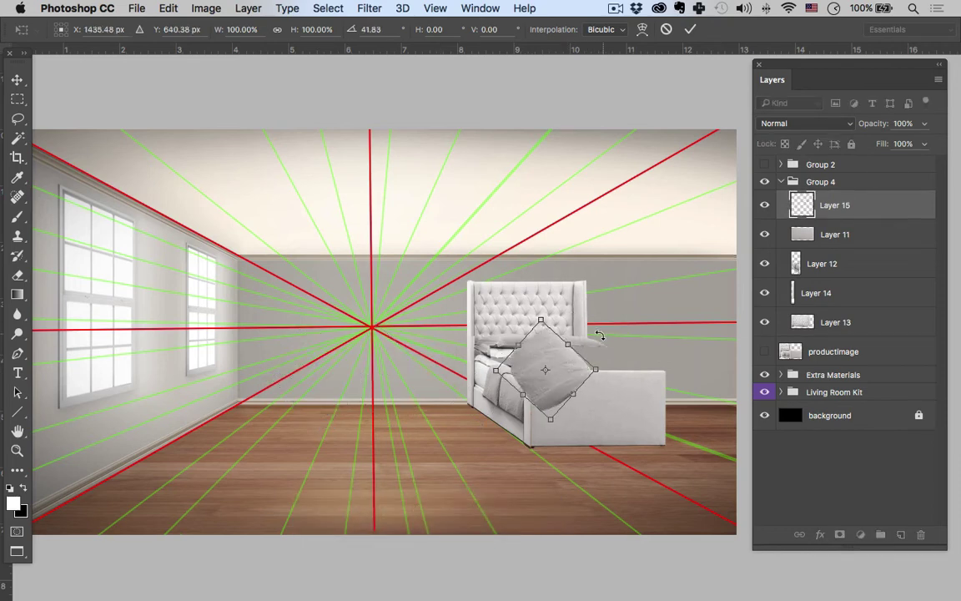
{"action": "left_click_drag", "start_coordinate": [599, 335], "coordinate": [576, 254]}
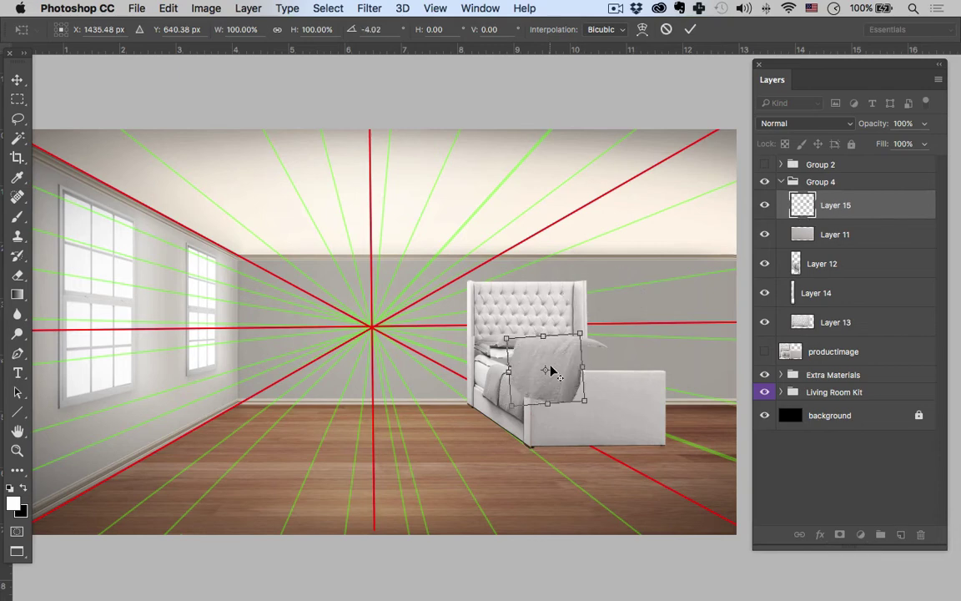
Step: Stretch the duvet piece in perspective to about 267% width across the mattress
{"action": "right_click", "coordinate": [560, 369]}
{"action": "left_click", "coordinate": [613, 448]}
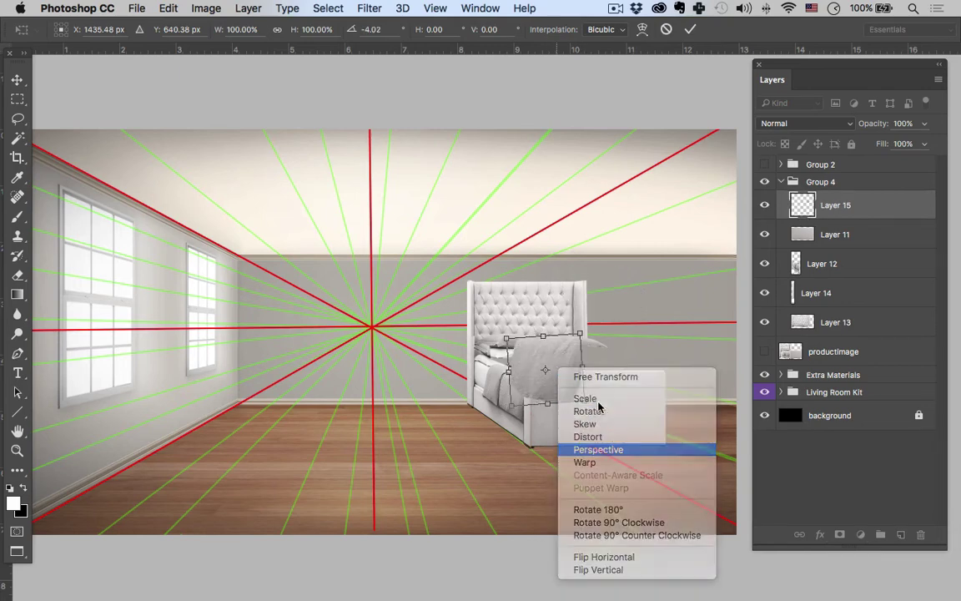
{"action": "left_click_drag", "start_coordinate": [585, 401], "coordinate": [523, 344]}
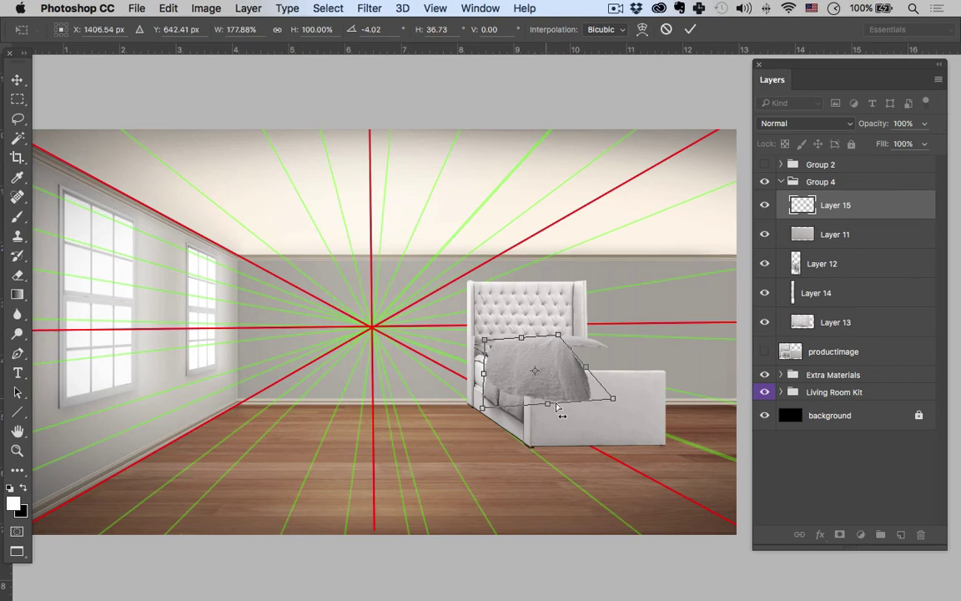
{"action": "left_click_drag", "start_coordinate": [558, 404], "coordinate": [584, 401]}
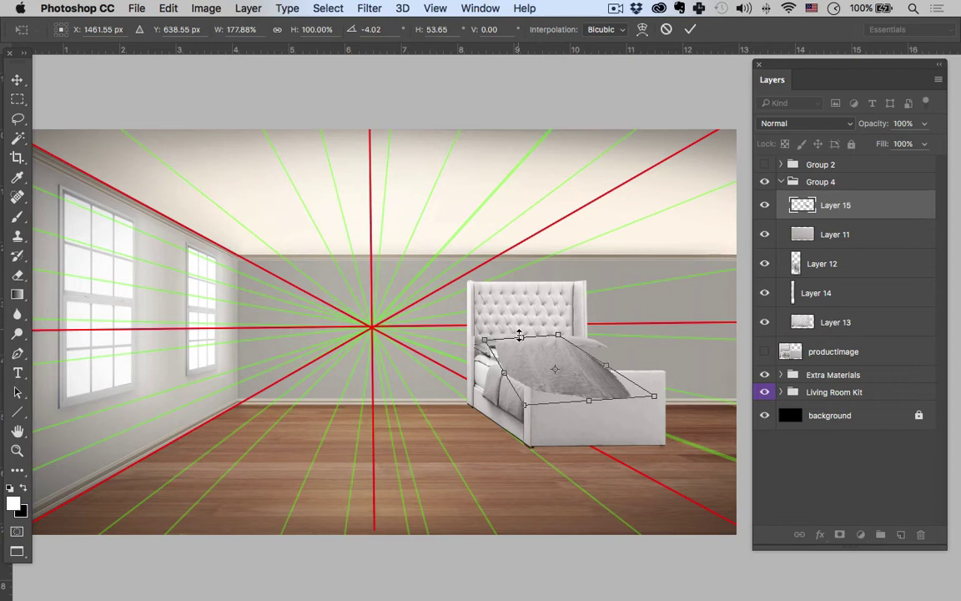
{"action": "left_click_drag", "start_coordinate": [522, 338], "coordinate": [528, 354]}
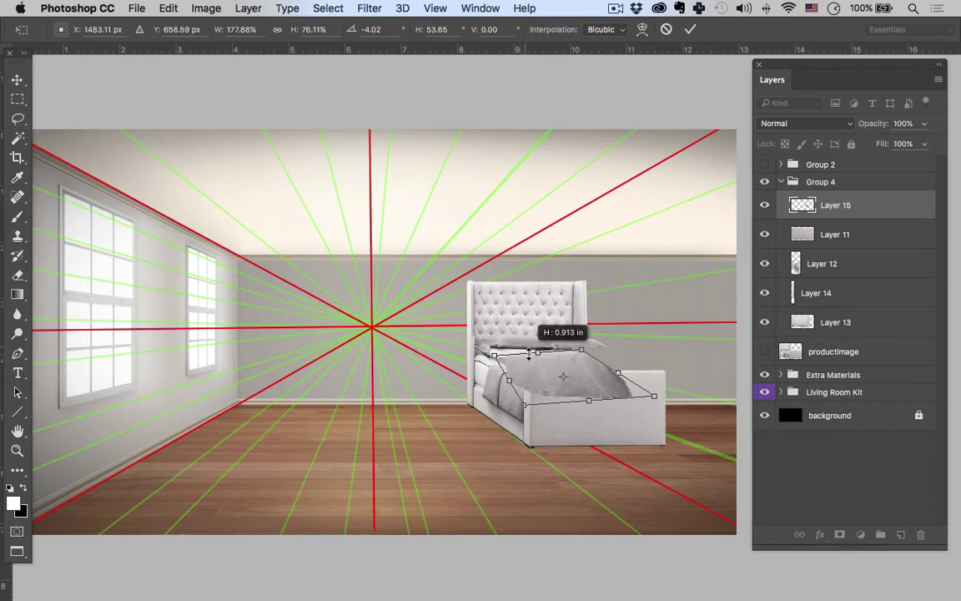
{"action": "left_click_drag", "start_coordinate": [619, 376], "coordinate": [654, 371]}
{"action": "right_click", "coordinate": [621, 377]}
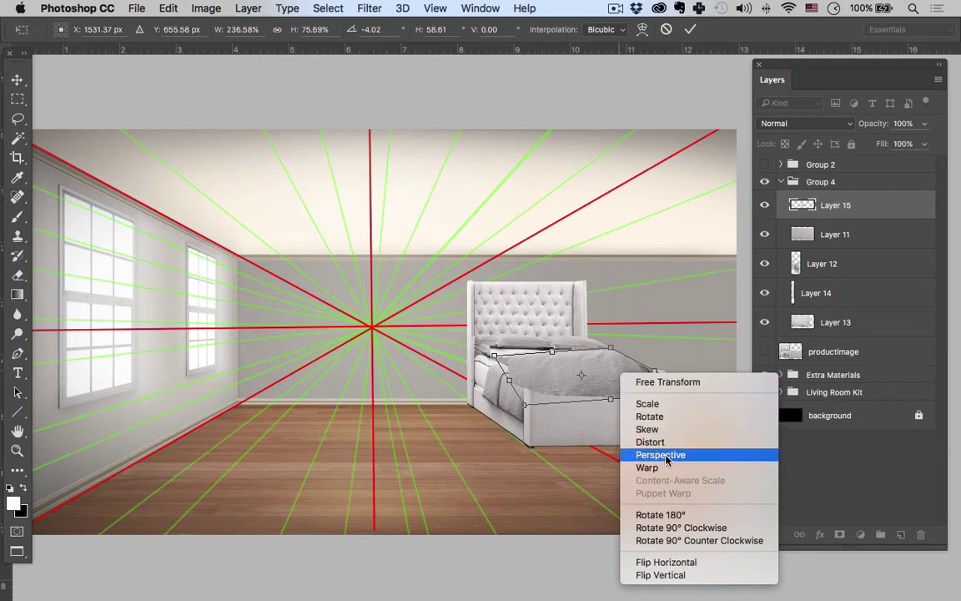
{"action": "left_click_drag", "start_coordinate": [701, 399], "coordinate": [710, 393]}
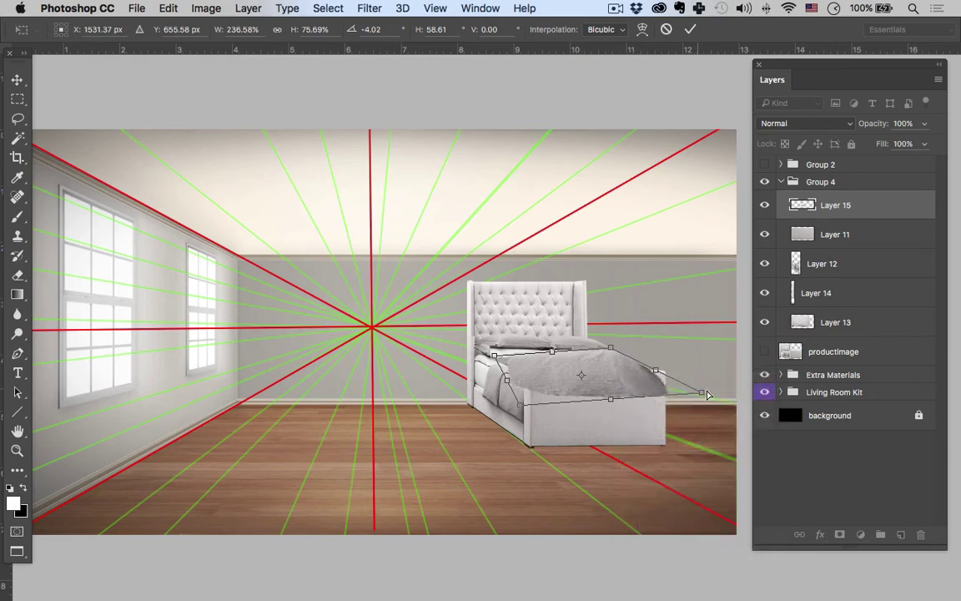
{"action": "left_click_drag", "start_coordinate": [635, 402], "coordinate": [649, 399]}
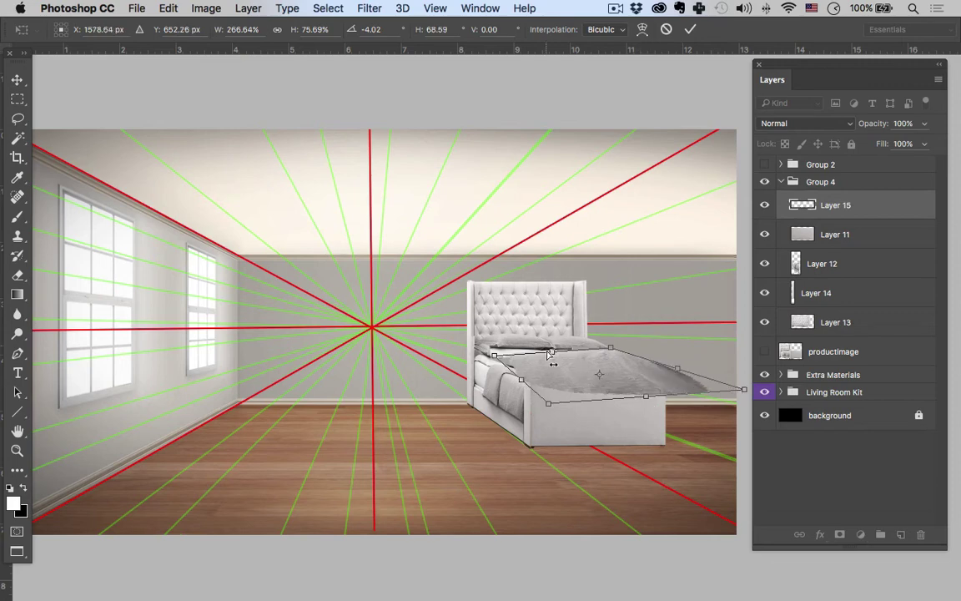
{"action": "left_click_drag", "start_coordinate": [563, 355], "coordinate": [547, 358]}
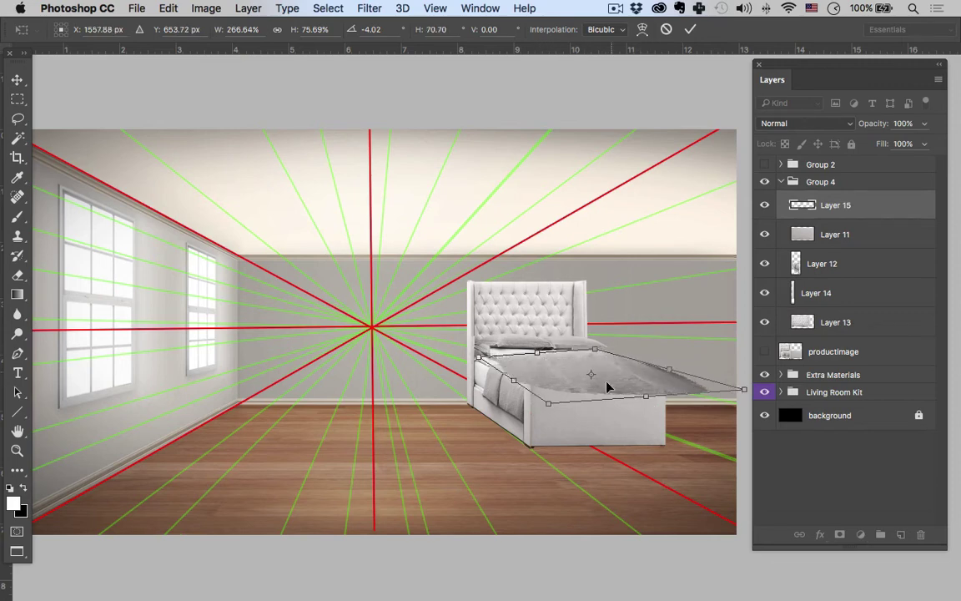
{"action": "key", "text": "Return"}
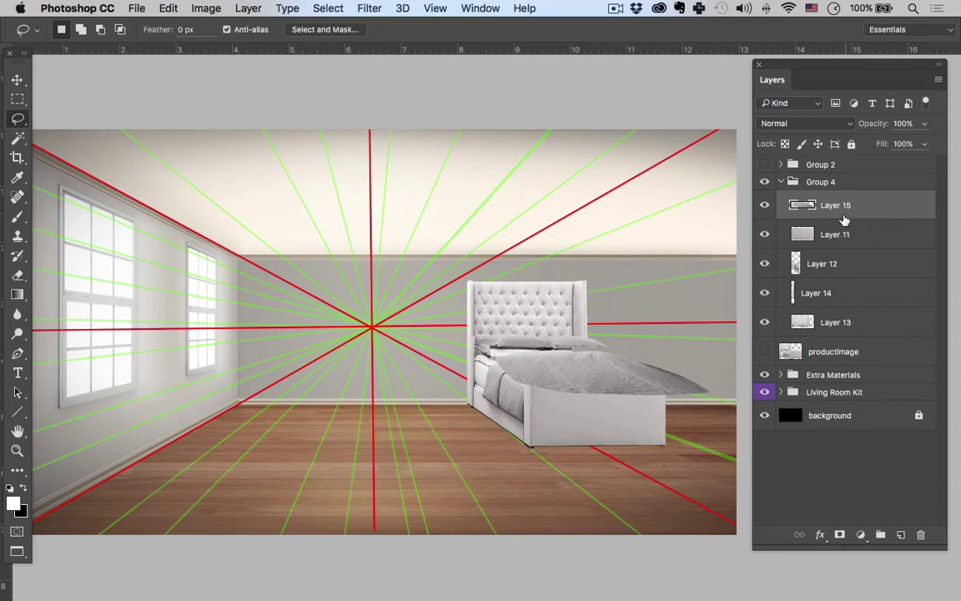
Step: Move Layer 15 below the footboard and erase the duvet overhanging past it
{"action": "left_click_drag", "start_coordinate": [840, 208], "coordinate": [847, 308]}
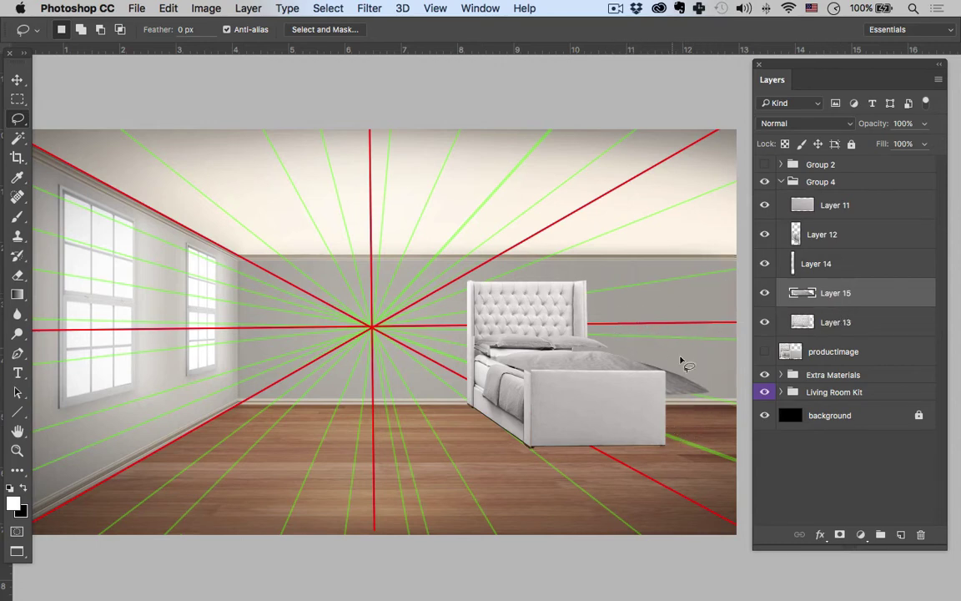
{"action": "key", "text": "e"}
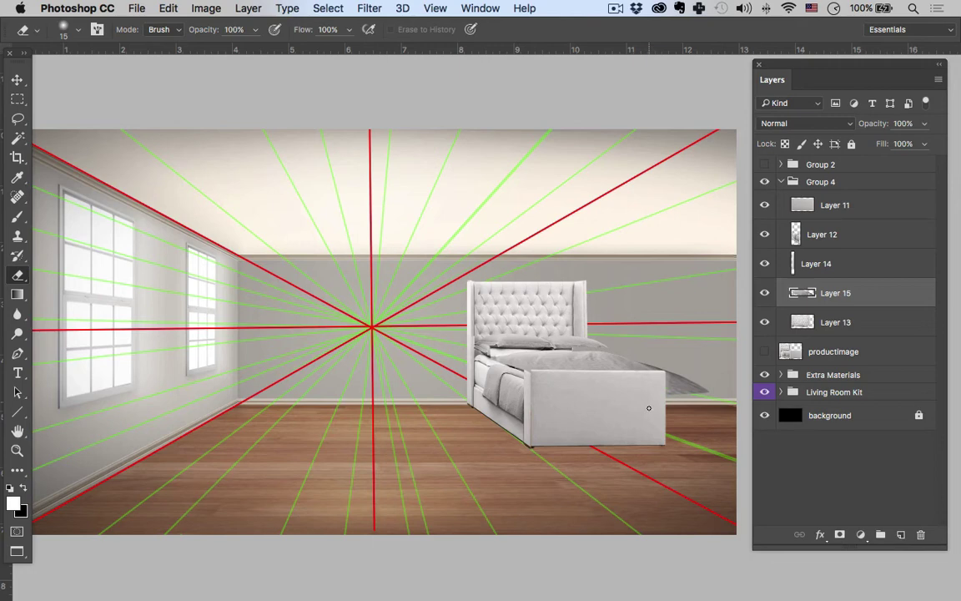
{"action": "left_click_drag", "start_coordinate": [672, 377], "coordinate": [703, 403]}
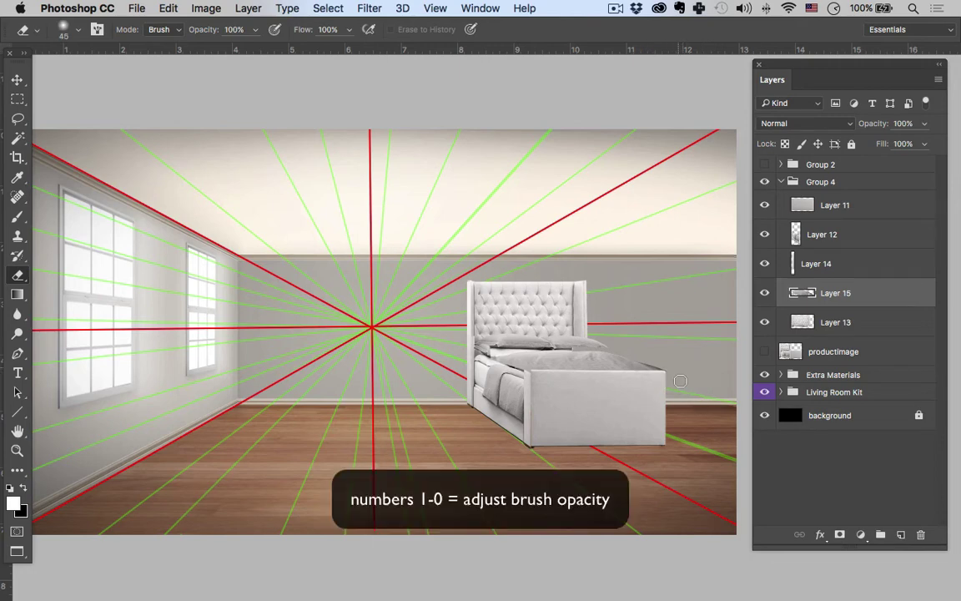
{"action": "key", "text": "bracketleft"}
{"action": "key", "text": "bracketleft"}
{"action": "key", "text": "bracketleft"}
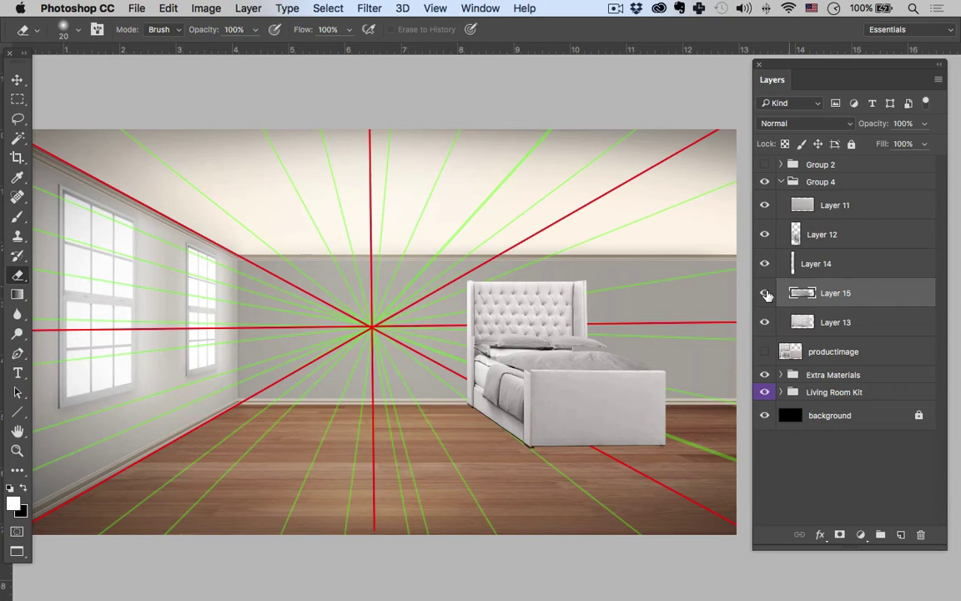
{"action": "left_click", "coordinate": [765, 293]}
{"action": "left_click", "coordinate": [764, 295]}
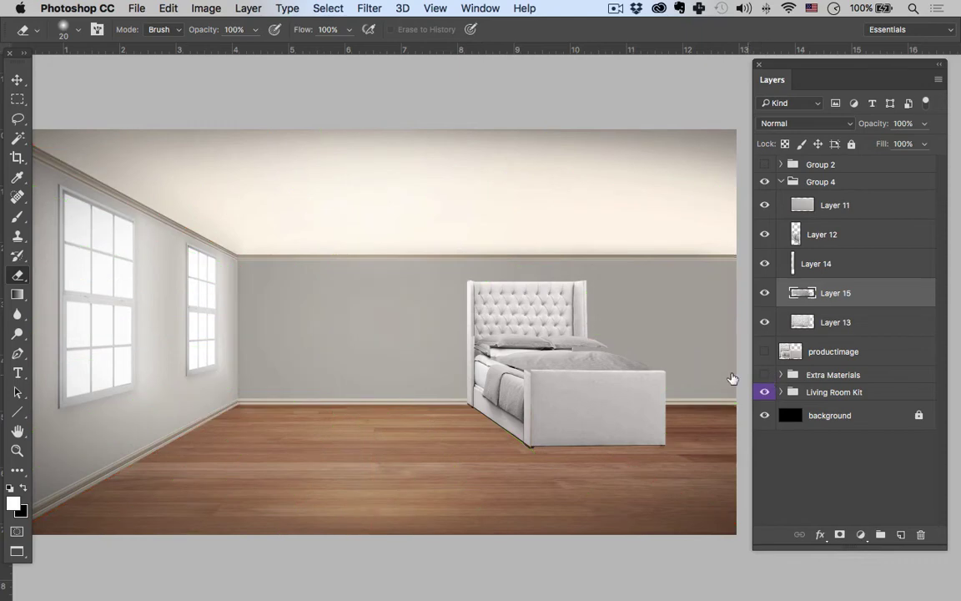
Step: Zoom in on the bed and nudge the bedspread slightly into place
{"action": "key", "text": "z"}
{"action": "left_click", "coordinate": [555, 348]}
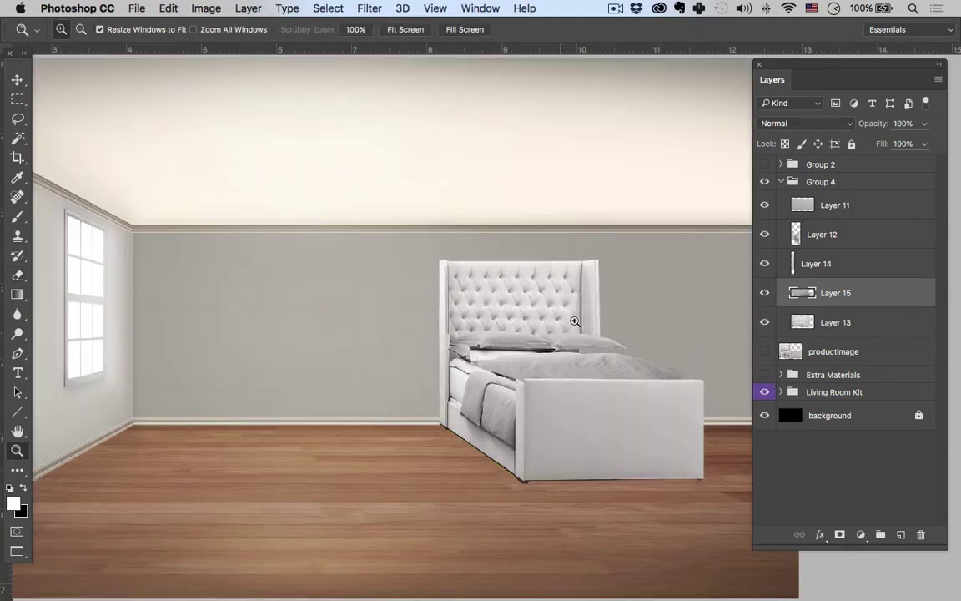
{"action": "key", "text": "v"}
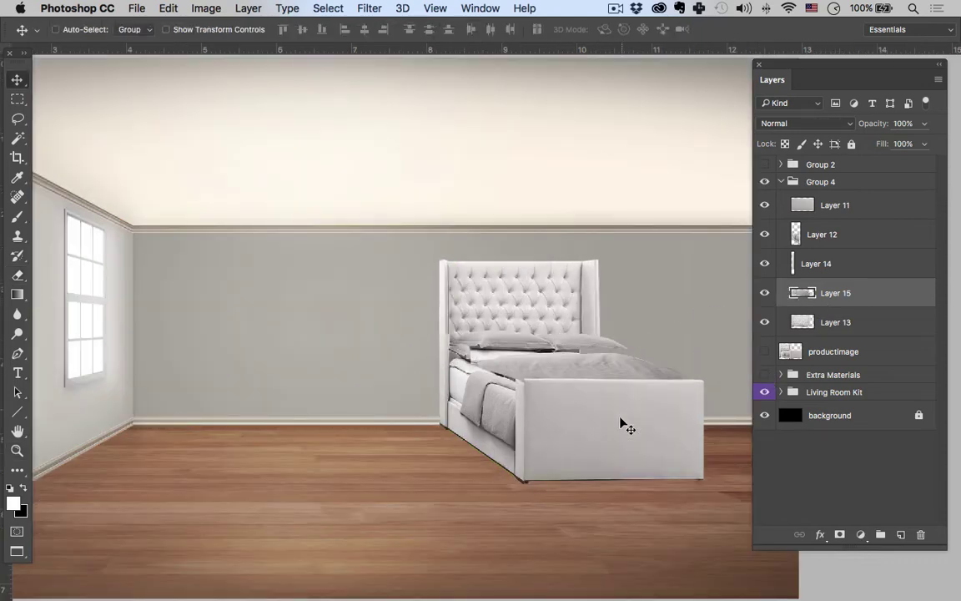
{"action": "left_click_drag", "start_coordinate": [619, 429], "coordinate": [614, 427]}
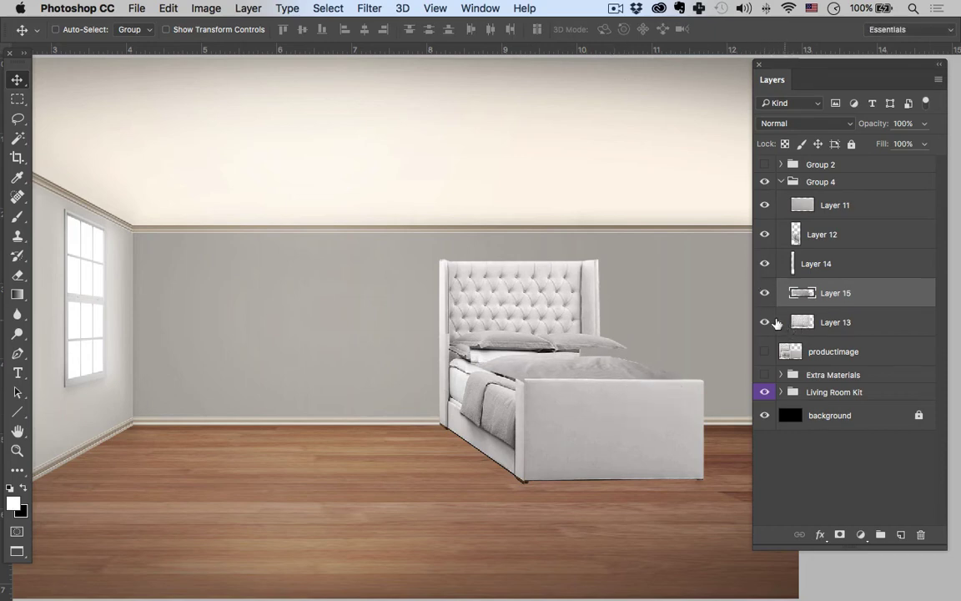
Step: Make Layer 13 active and marquee-select the tufted headboard area
{"action": "left_click", "coordinate": [765, 323]}
{"action": "left_click", "coordinate": [766, 323]}
{"action": "left_click", "coordinate": [819, 325]}
{"action": "left_click", "coordinate": [765, 322]}
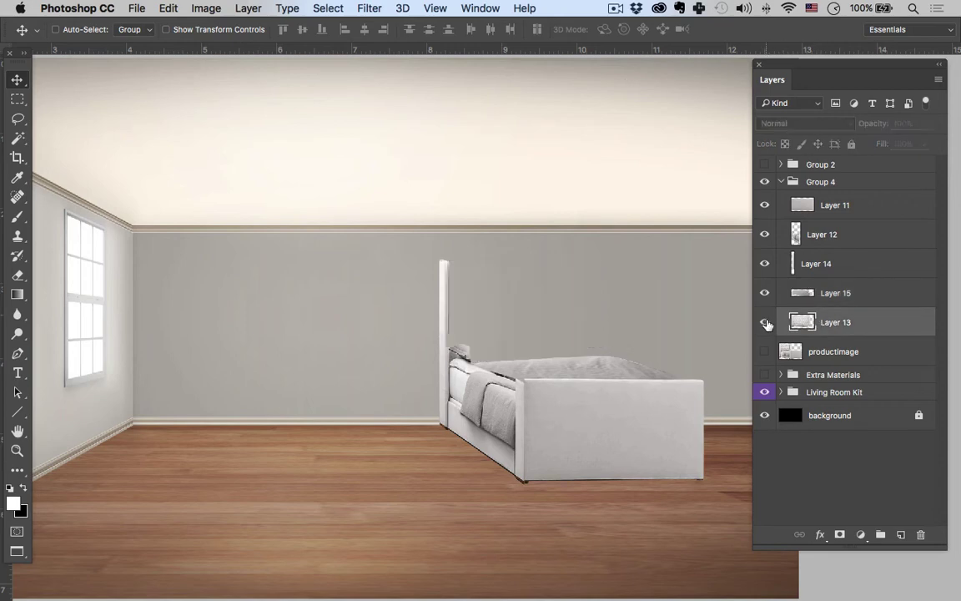
{"action": "left_click", "coordinate": [765, 322]}
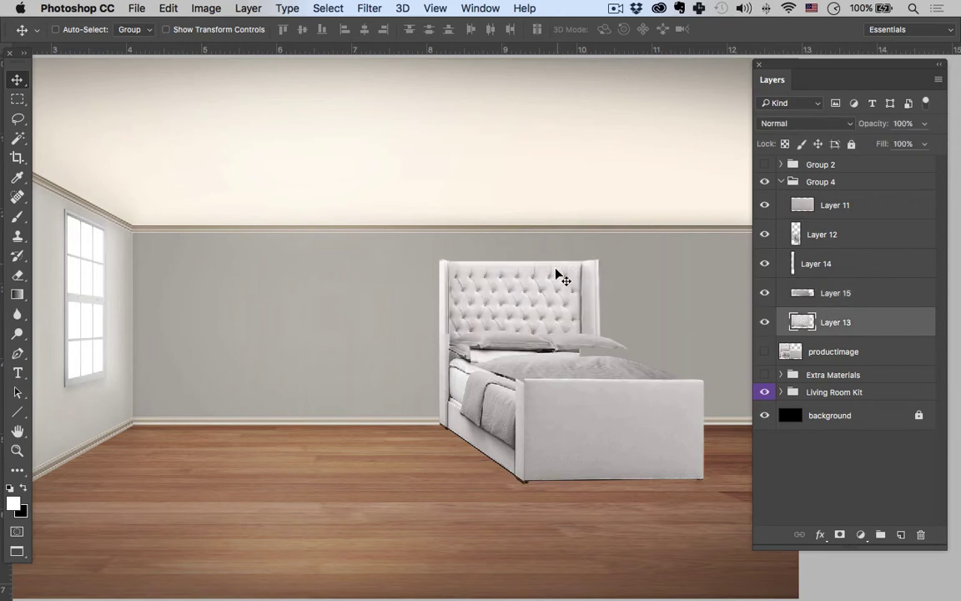
{"action": "key", "text": "m"}
{"action": "left_click_drag", "start_coordinate": [565, 220], "coordinate": [375, 329]}
{"action": "left_click", "coordinate": [515, 347]}
{"action": "left_click_drag", "start_coordinate": [427, 244], "coordinate": [626, 357]}
Step: Stretch the selected headboard to about 112% height, extending the top and bottom edges
{"action": "key", "text": "ctrl+t"}
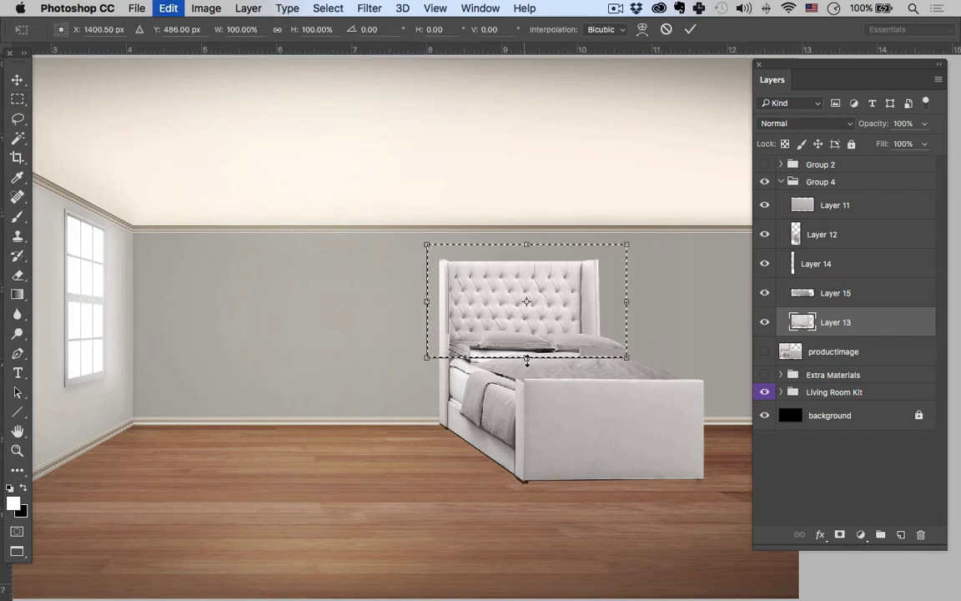
{"action": "left_click_drag", "start_coordinate": [526, 358], "coordinate": [526, 367]}
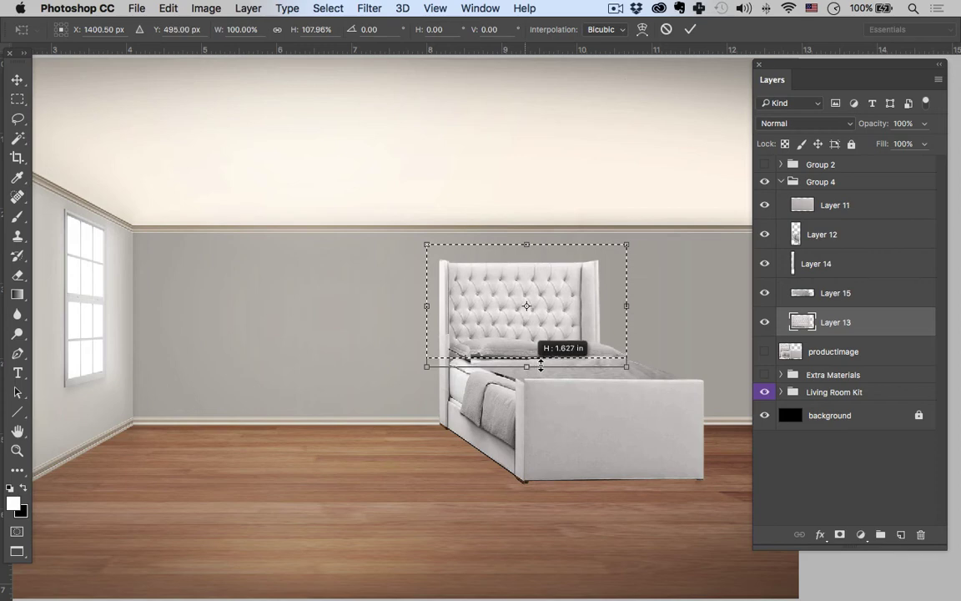
{"action": "left_click_drag", "start_coordinate": [526, 244], "coordinate": [536, 246]}
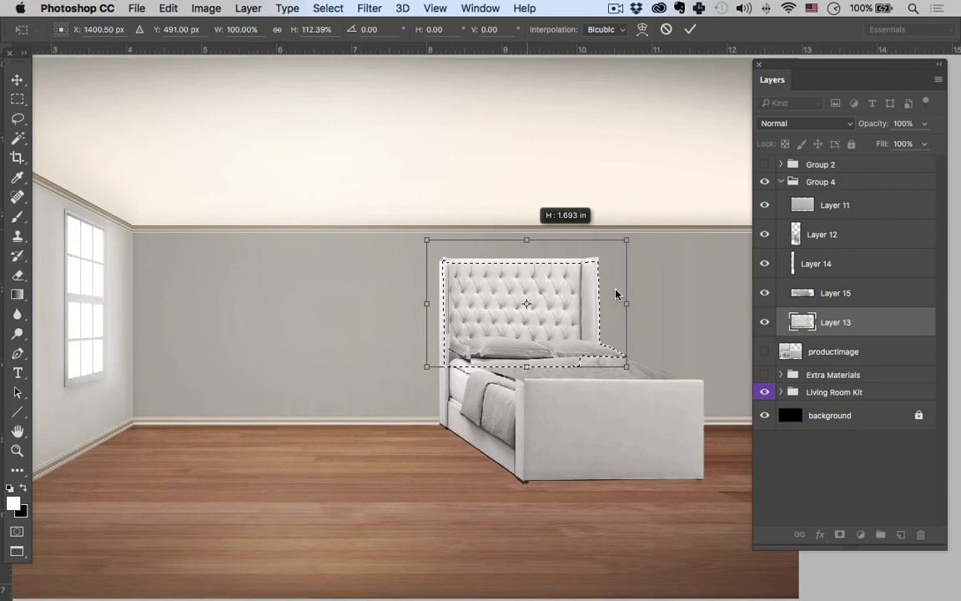
{"action": "key", "text": "Return"}
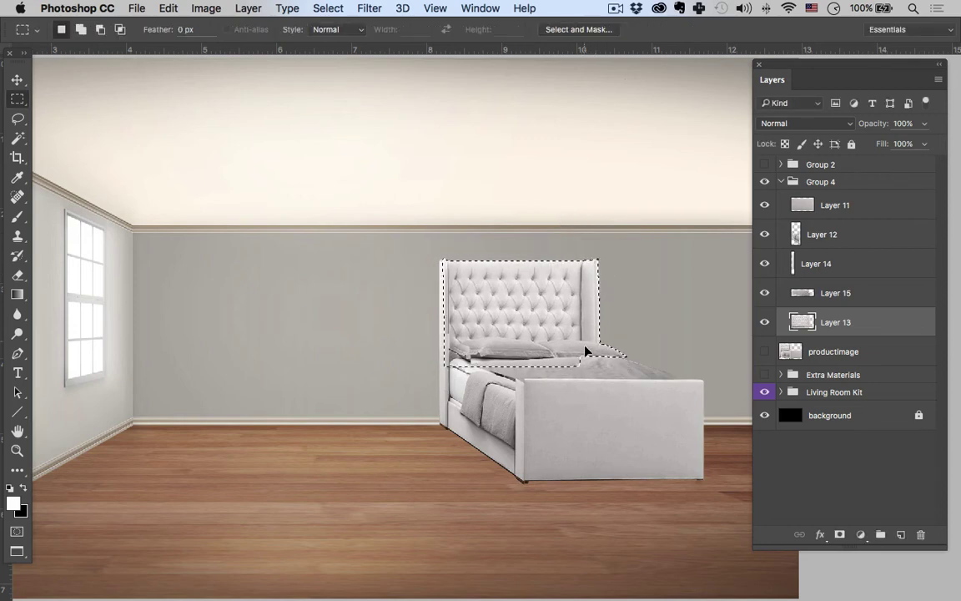
{"action": "key", "text": "super+d"}
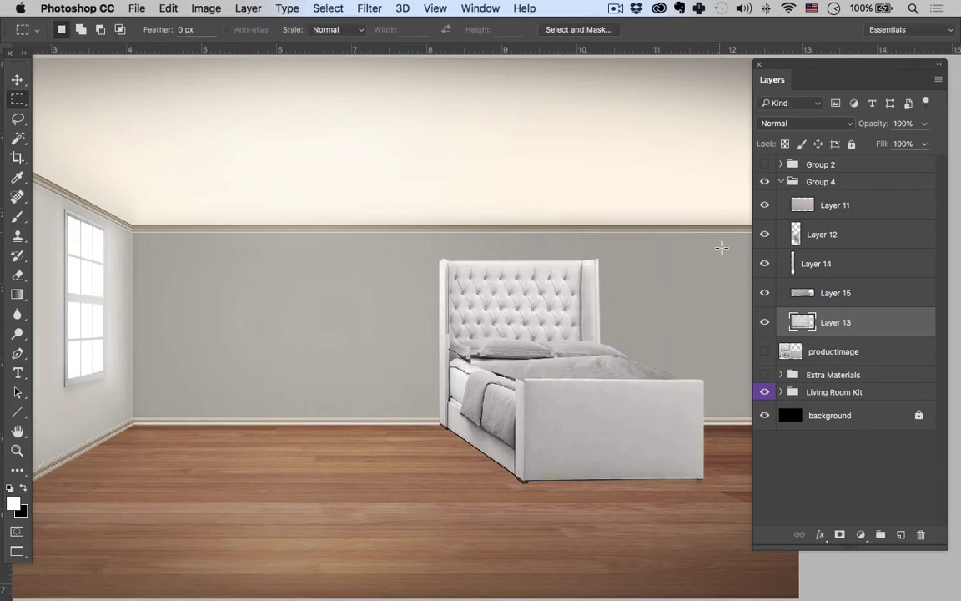
{"action": "left_click", "coordinate": [776, 293]}
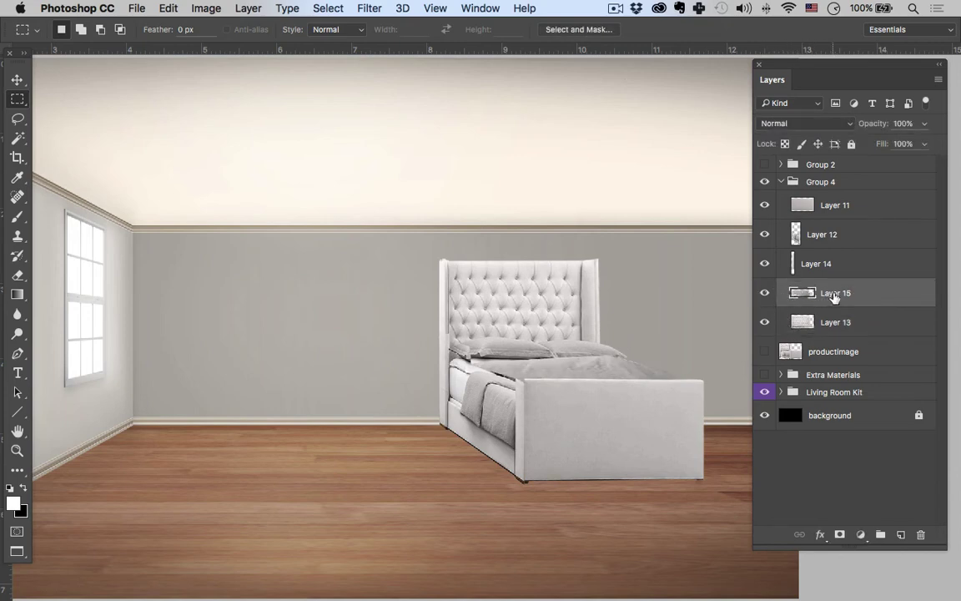
{"action": "left_click_drag", "start_coordinate": [832, 296], "coordinate": [832, 329]}
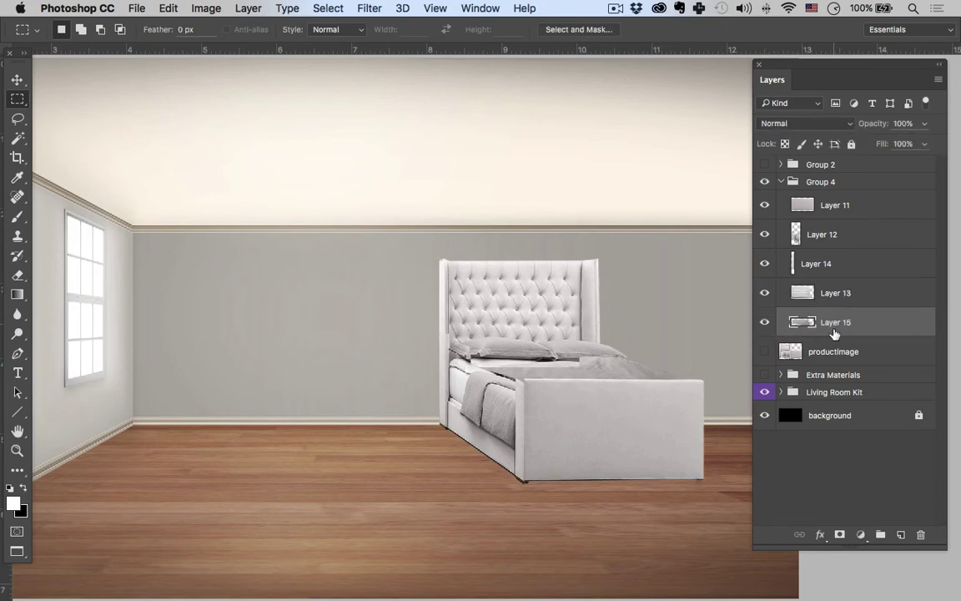
{"action": "left_click", "coordinate": [766, 293]}
{"action": "left_click", "coordinate": [766, 293]}
{"action": "left_click", "coordinate": [801, 296]}
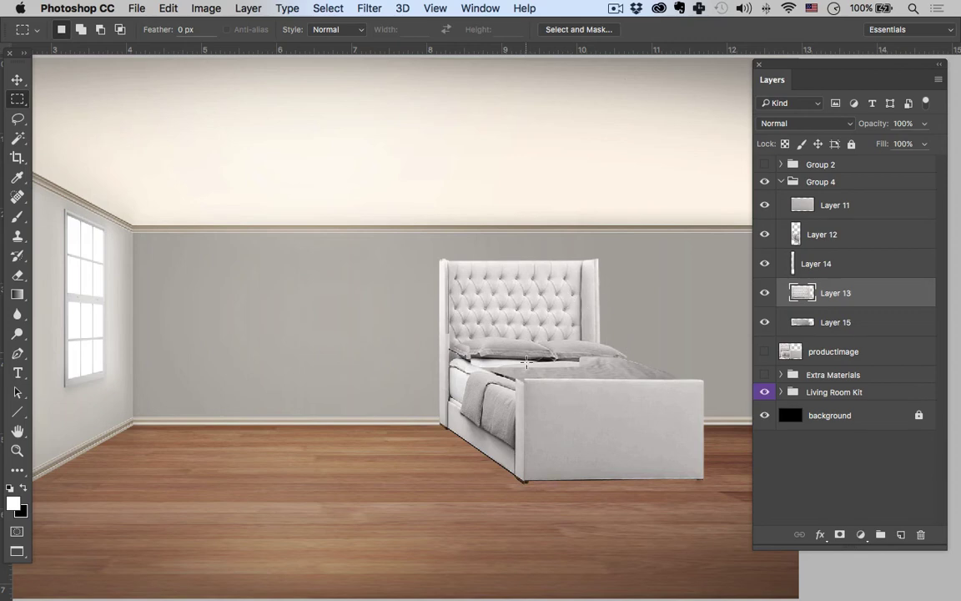
{"action": "key", "text": "e"}
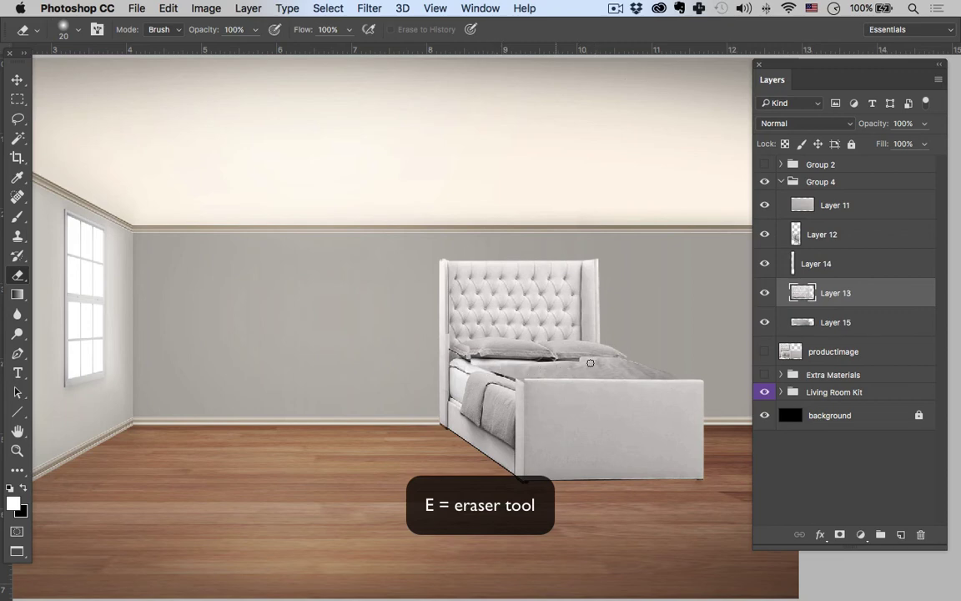
{"action": "left_click", "coordinate": [764, 292]}
{"action": "left_click", "coordinate": [765, 292]}
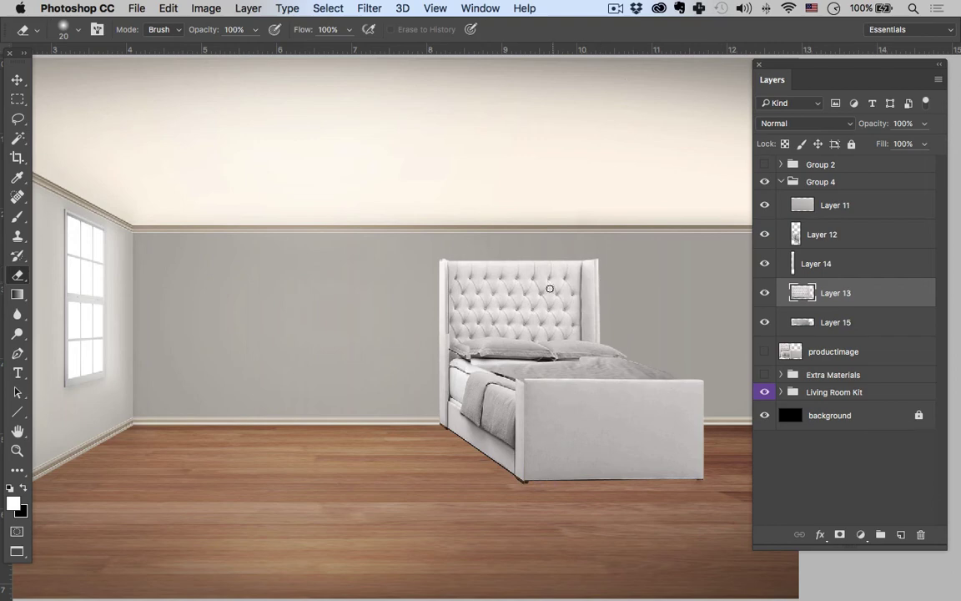
Step: Lasso the left pillow, copy it to new Layer 16 and move the copy right
{"action": "key", "text": "l"}
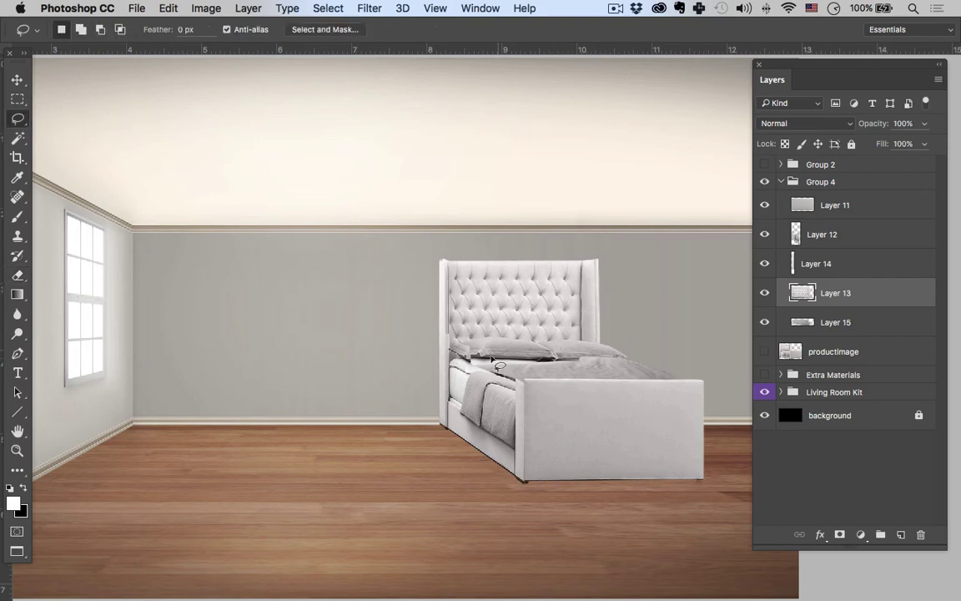
{"action": "mouse_move", "coordinate": [471, 360]}
{"action": "left_mouse_down"}
{"action": "mouse_move", "coordinate": [553, 357]}
{"action": "mouse_move", "coordinate": [535, 339]}
{"action": "mouse_move", "coordinate": [505, 334]}
{"action": "mouse_move", "coordinate": [481, 336]}
{"action": "mouse_move", "coordinate": [470, 361]}
{"action": "left_mouse_up"}
{"action": "left_click", "coordinate": [765, 324]}
{"action": "left_click", "coordinate": [765, 321]}
{"action": "left_click", "coordinate": [766, 294]}
{"action": "left_click", "coordinate": [765, 295]}
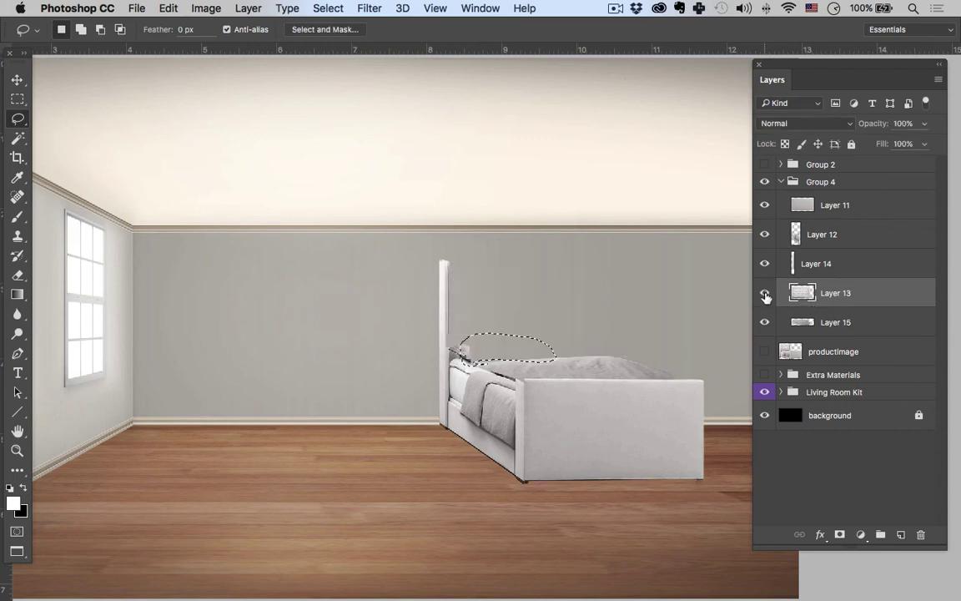
{"action": "key", "text": "super+j"}
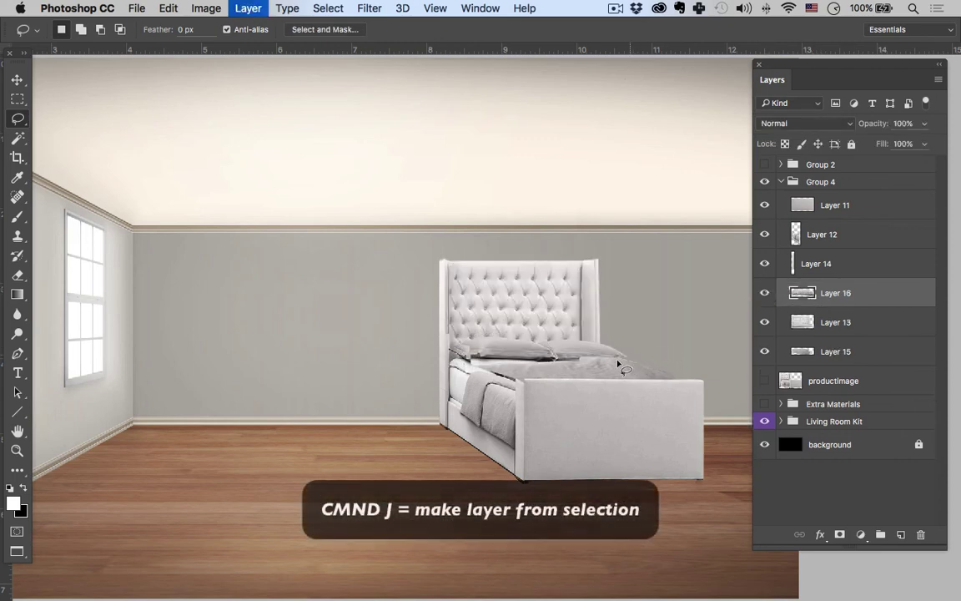
{"action": "key", "text": "v"}
{"action": "left_click_drag", "start_coordinate": [544, 391], "coordinate": [584, 386]}
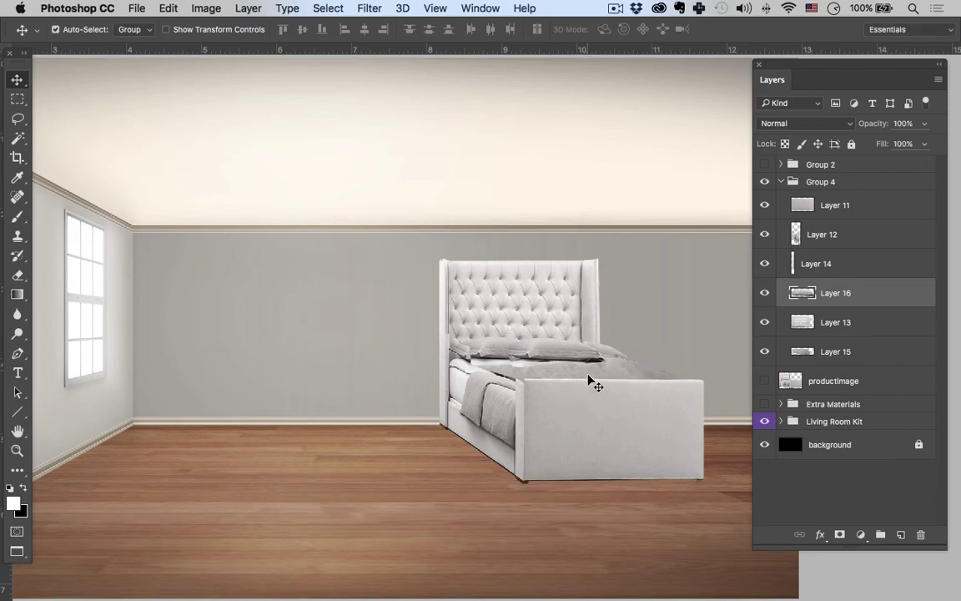
Step: Flip the pillow copy horizontally and nudge it slightly right
{"action": "key", "text": "super+t"}
{"action": "right_click", "coordinate": [570, 350]}
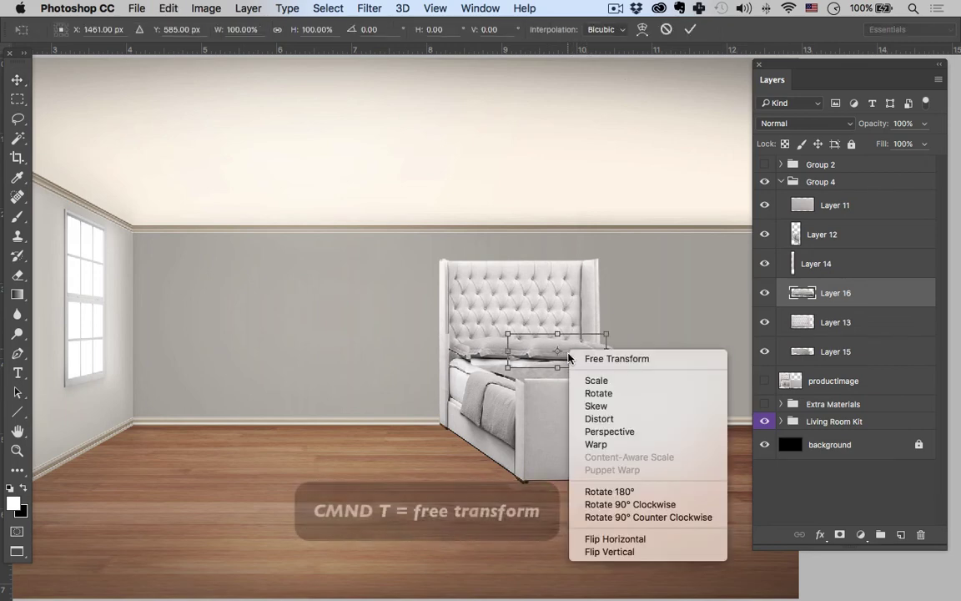
{"action": "left_click", "coordinate": [615, 539]}
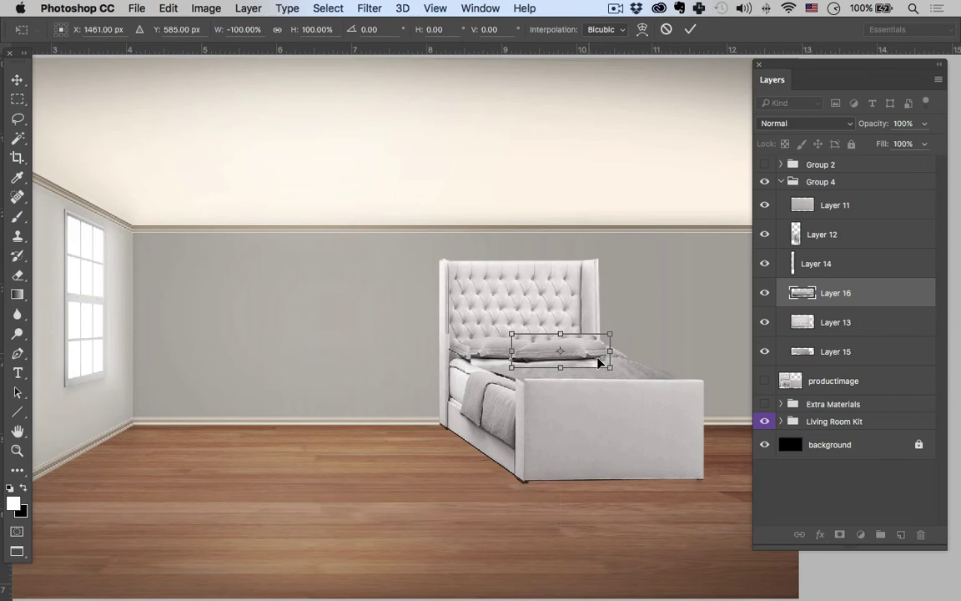
{"action": "mouse_move", "coordinate": [590, 362]}
{"action": "left_mouse_down"}
{"action": "mouse_move", "coordinate": [575, 365]}
{"action": "mouse_move", "coordinate": [605, 368]}
{"action": "left_mouse_up"}
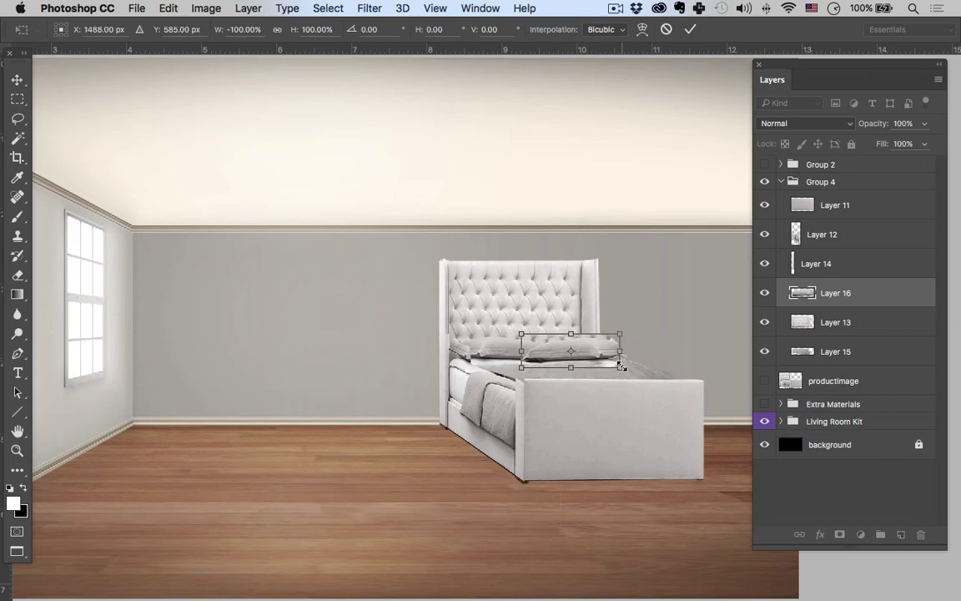
Step: Warp the flipped pillow into perspective along the bed top
{"action": "right_click", "coordinate": [587, 365]}
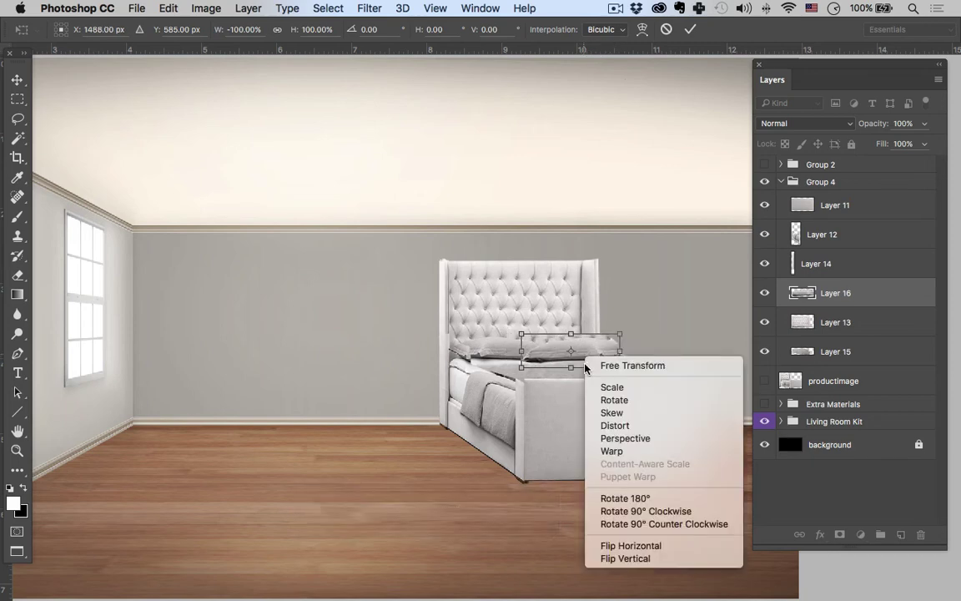
{"action": "left_click", "coordinate": [622, 450]}
{"action": "left_click_drag", "start_coordinate": [528, 368], "coordinate": [540, 356]}
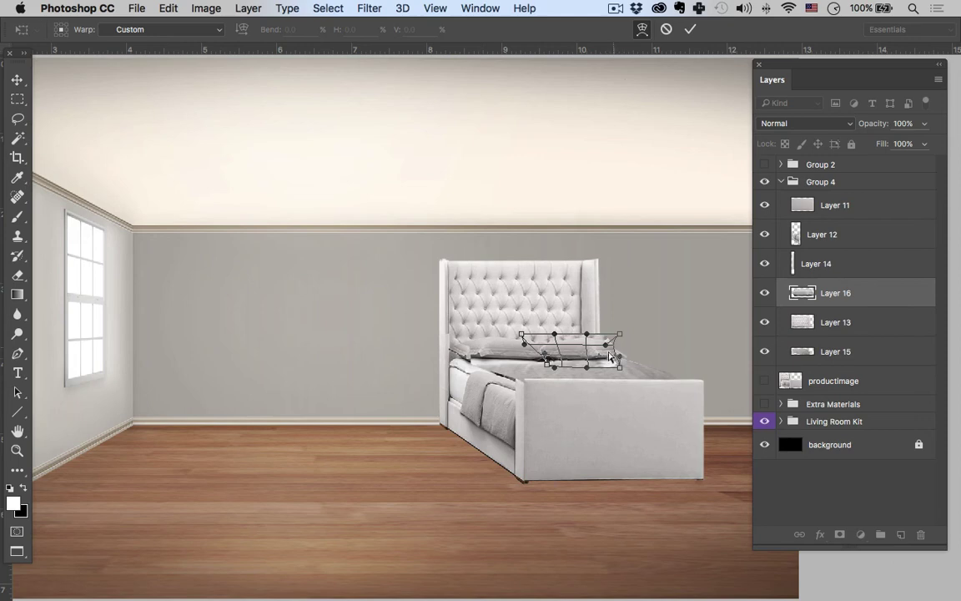
{"action": "left_click_drag", "start_coordinate": [610, 357], "coordinate": [599, 363]}
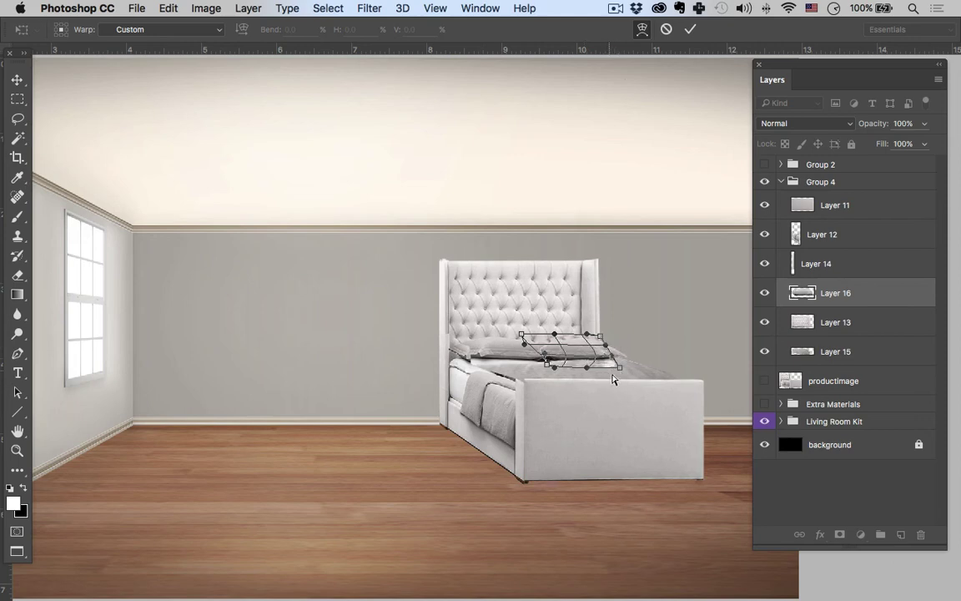
{"action": "key", "text": "Return"}
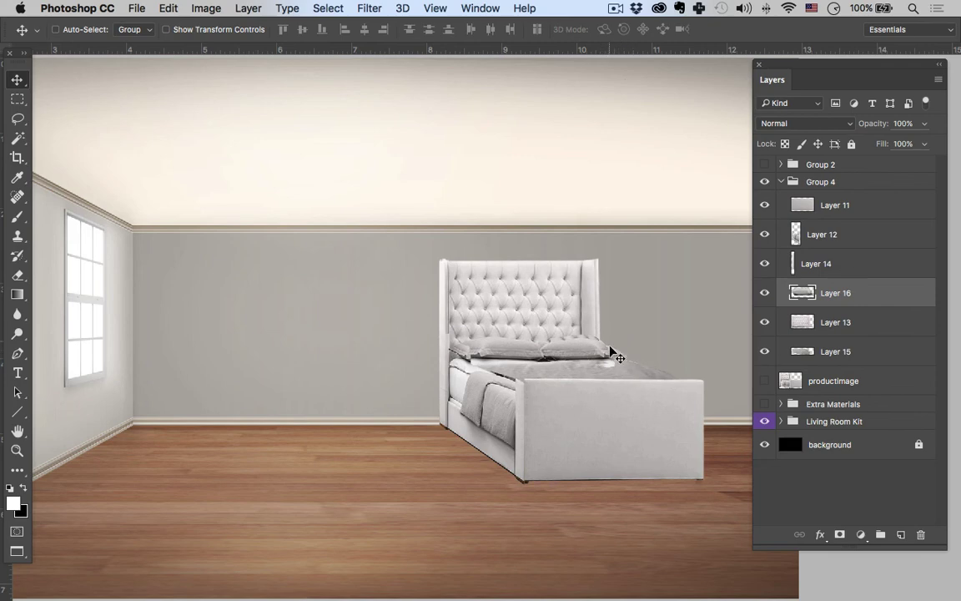
{"action": "key", "text": "e"}
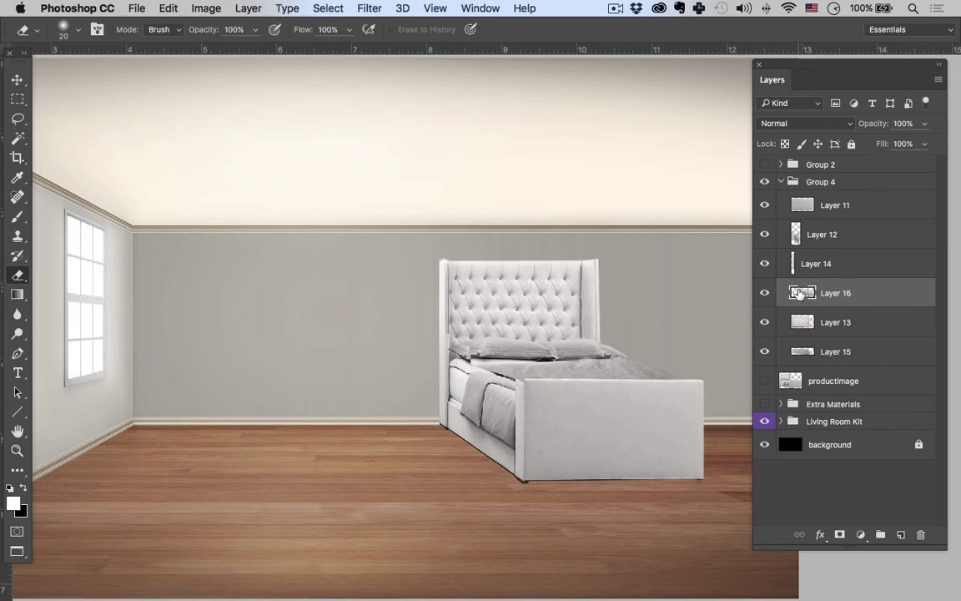
{"action": "left_click", "coordinate": [765, 293]}
{"action": "left_click", "coordinate": [764, 292]}
{"action": "left_click", "coordinate": [765, 234]}
{"action": "left_click", "coordinate": [765, 234]}
{"action": "left_click", "coordinate": [799, 236]}
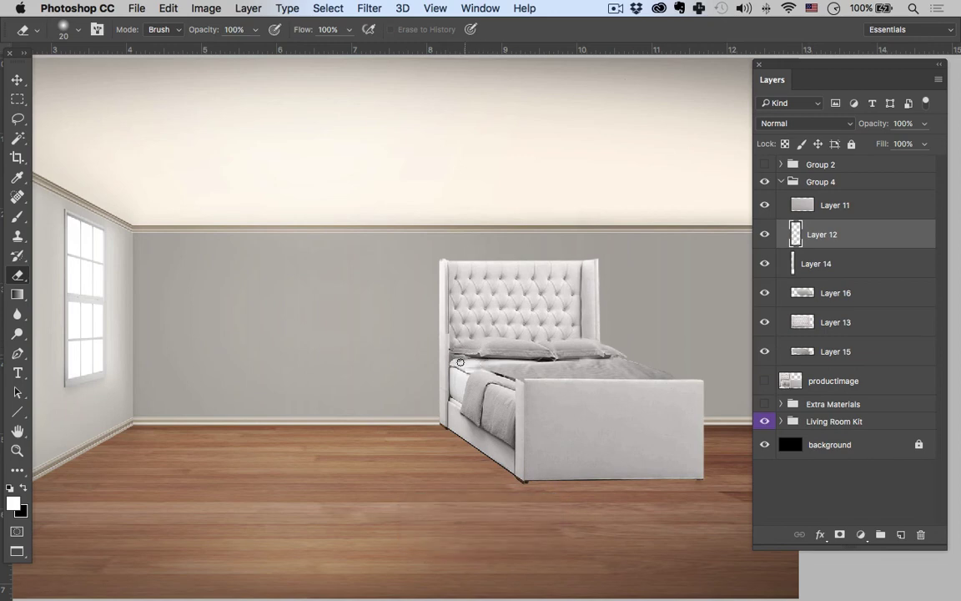
Step: Zoom out to the whole room and select the collapsed Group 4 bed
{"action": "key", "text": "z"}
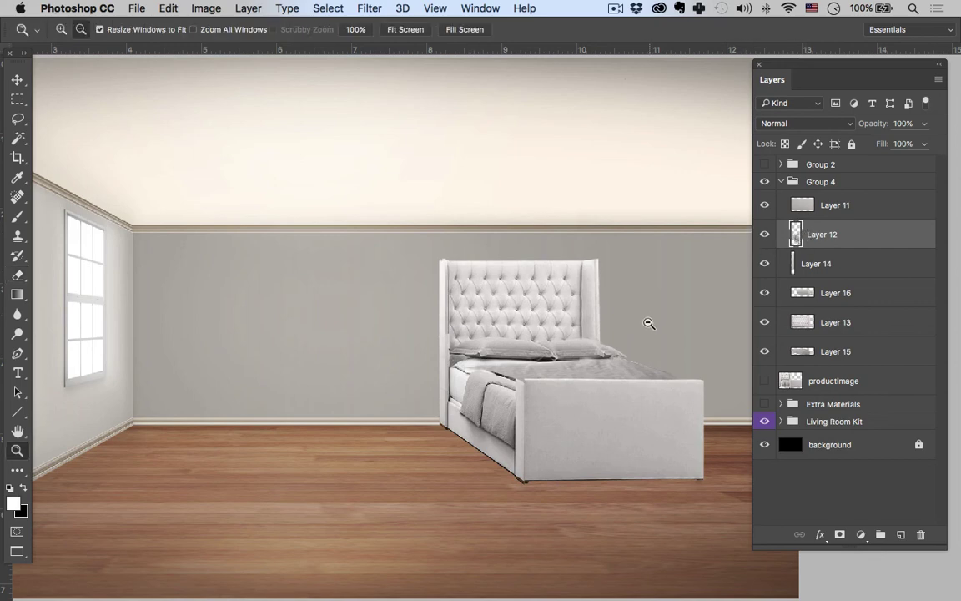
{"action": "left_click", "coordinate": [649, 328], "text": "alt"}
{"action": "left_click", "coordinate": [648, 347], "text": "alt"}
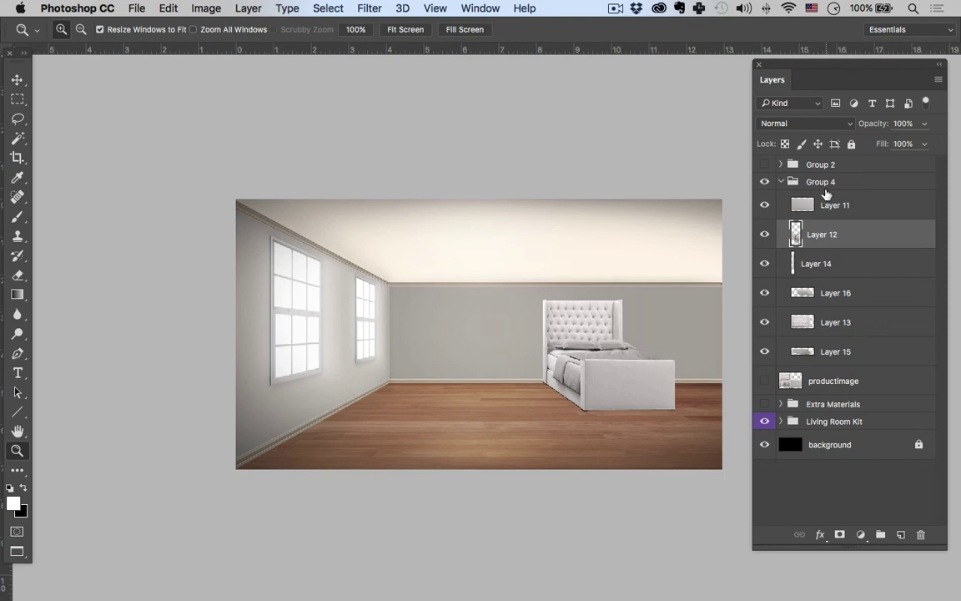
{"action": "left_click", "coordinate": [771, 181]}
{"action": "left_click", "coordinate": [765, 182]}
{"action": "left_click", "coordinate": [765, 183]}
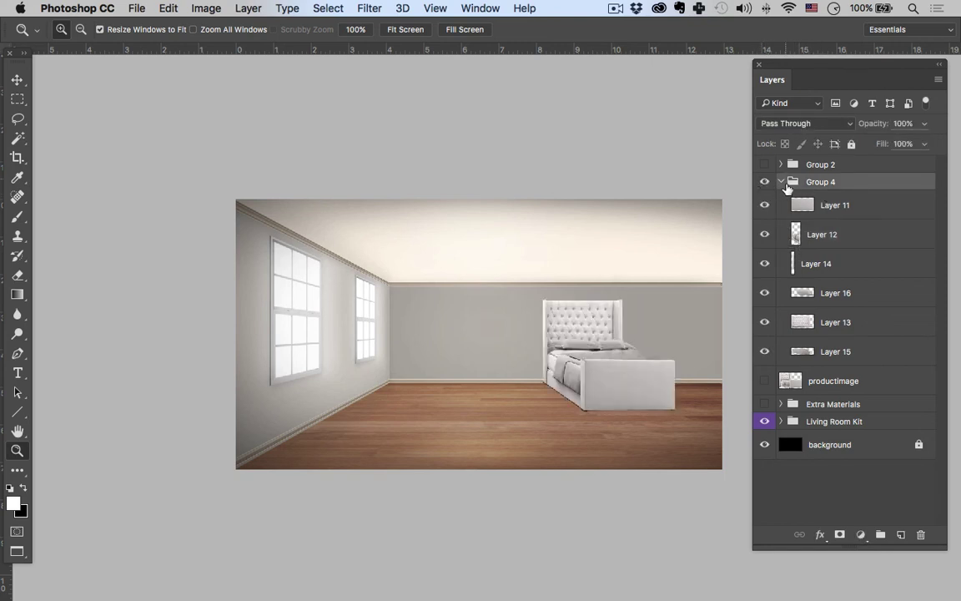
{"action": "left_click", "coordinate": [781, 182]}
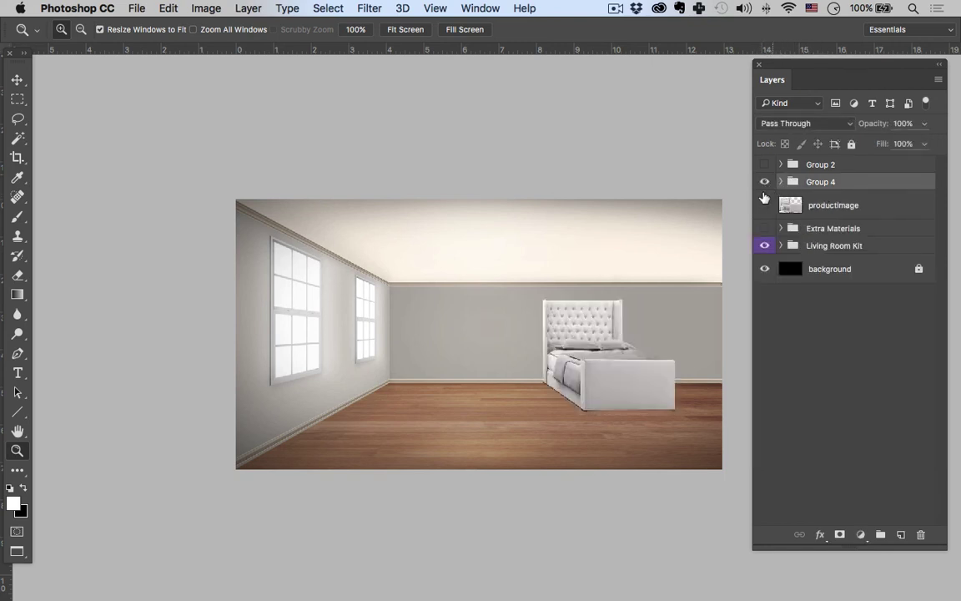
Step: Scale the bed group to about 118% width and 96% height
{"action": "key", "text": "super+t"}
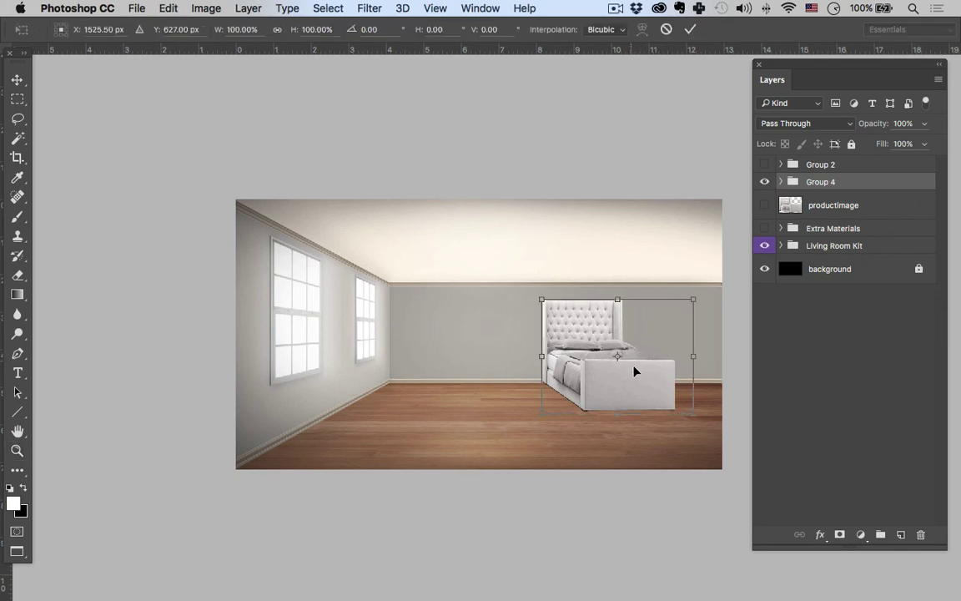
{"action": "left_click_drag", "start_coordinate": [692, 358], "coordinate": [721, 359]}
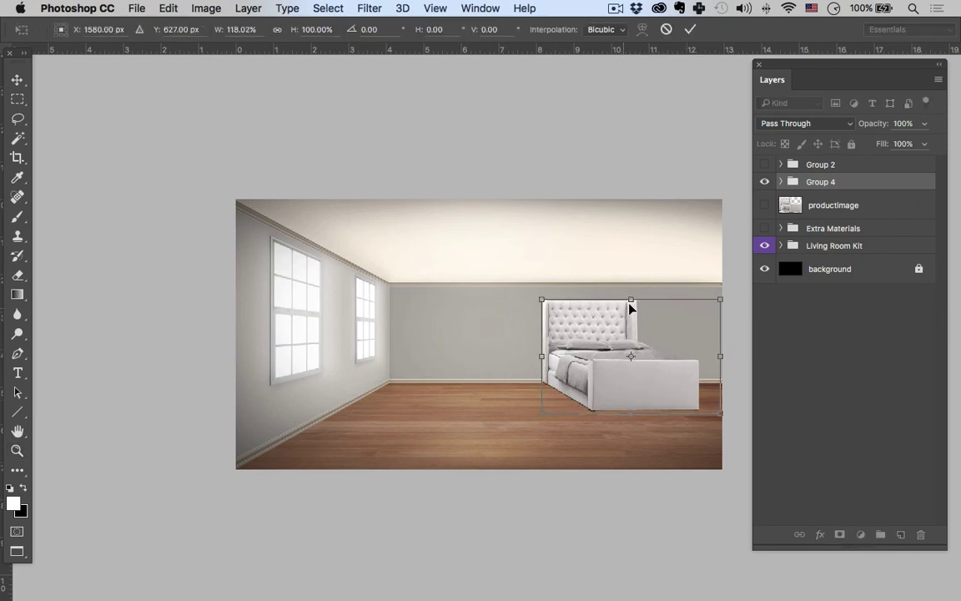
{"action": "left_click_drag", "start_coordinate": [629, 299], "coordinate": [627, 303]}
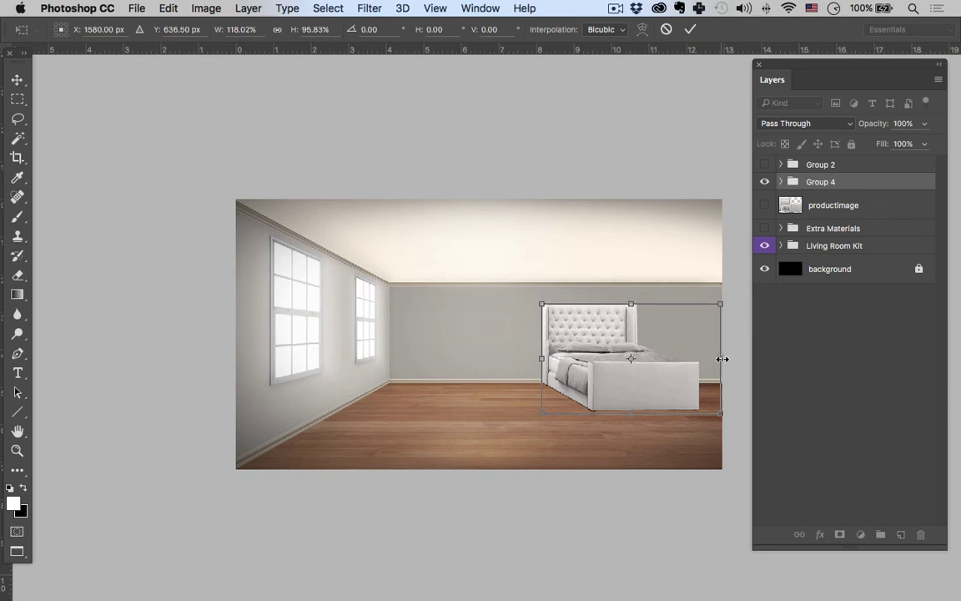
{"action": "key", "text": "Return"}
{"action": "key", "text": "z"}
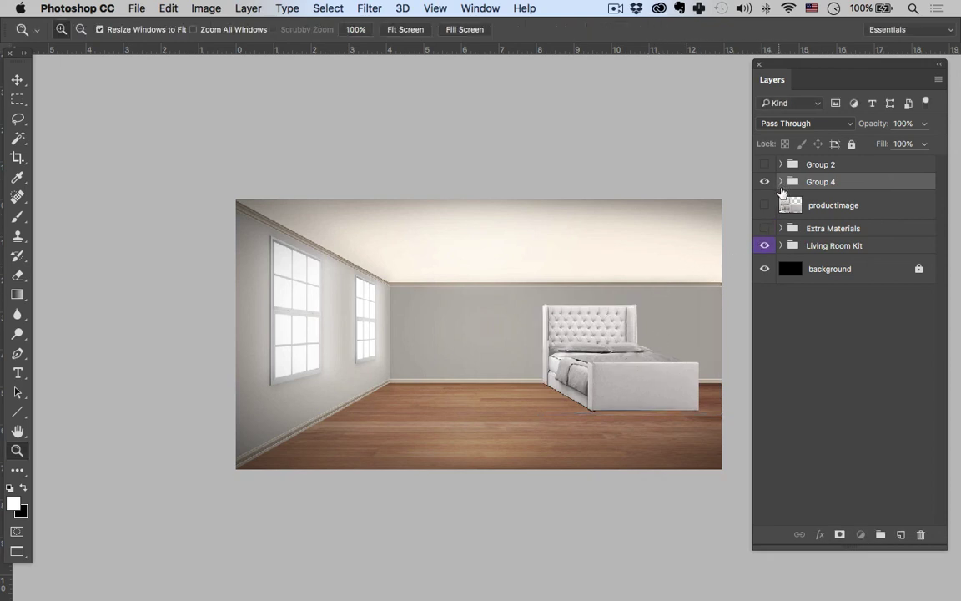
Step: Expand Group 4, hide the thin strip Layer 14 and select headboard Layer 13
{"action": "left_click", "coordinate": [781, 182]}
{"action": "left_click", "coordinate": [764, 265]}
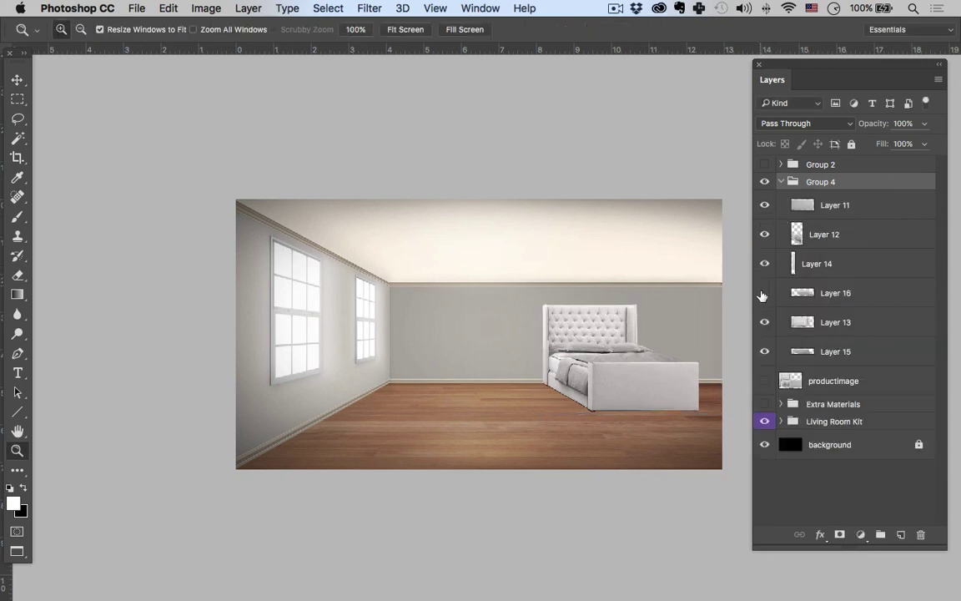
{"action": "left_click", "coordinate": [762, 274]}
{"action": "left_click", "coordinate": [764, 264]}
{"action": "left_click", "coordinate": [766, 322]}
{"action": "left_click", "coordinate": [763, 324]}
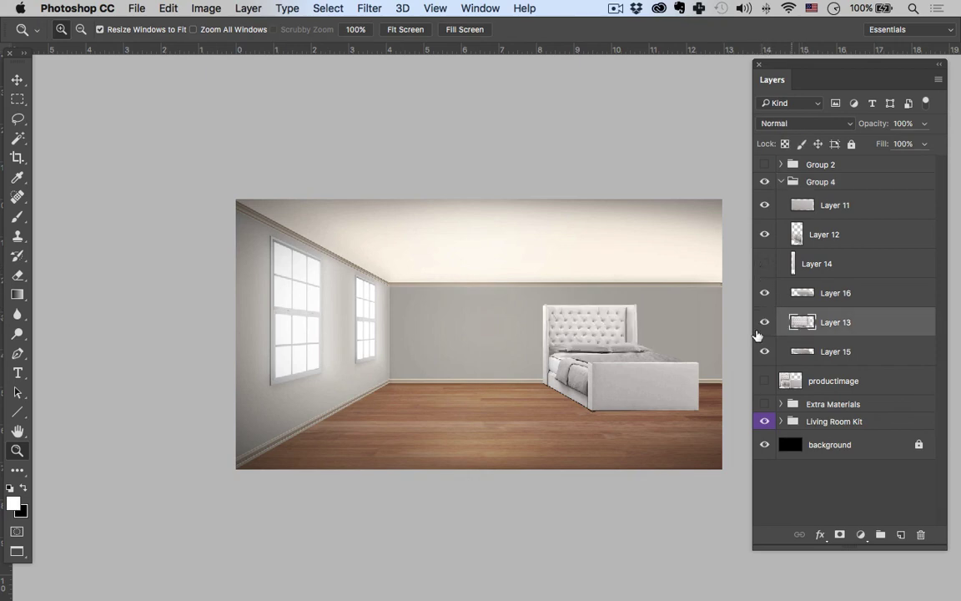
Step: Squeeze the headboard's right wing to about 58% width and deselect
{"action": "key", "text": "m"}
{"action": "left_click_drag", "start_coordinate": [668, 286], "coordinate": [626, 358]}
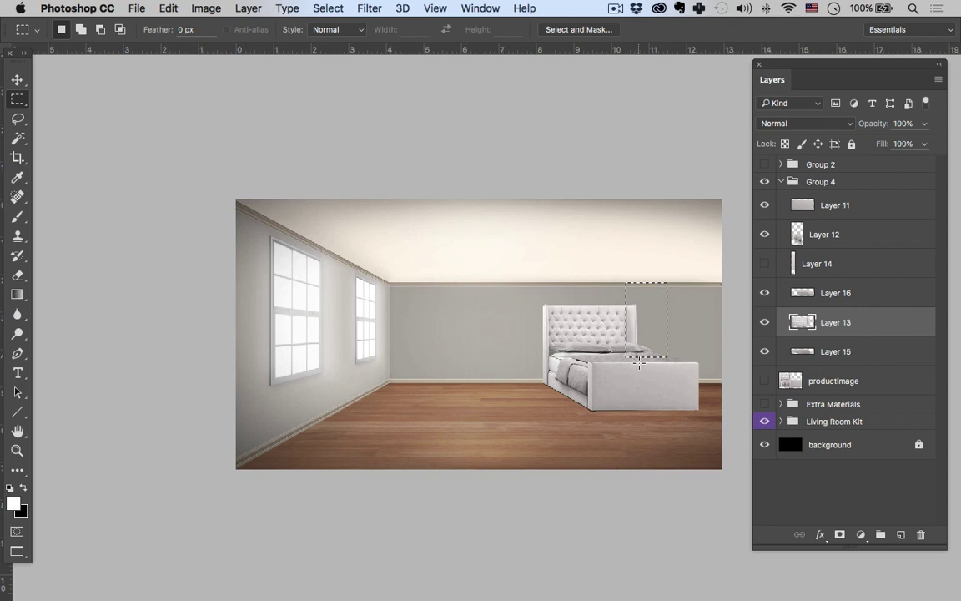
{"action": "key", "text": "super+t"}
{"action": "left_click_drag", "start_coordinate": [667, 321], "coordinate": [643, 321]}
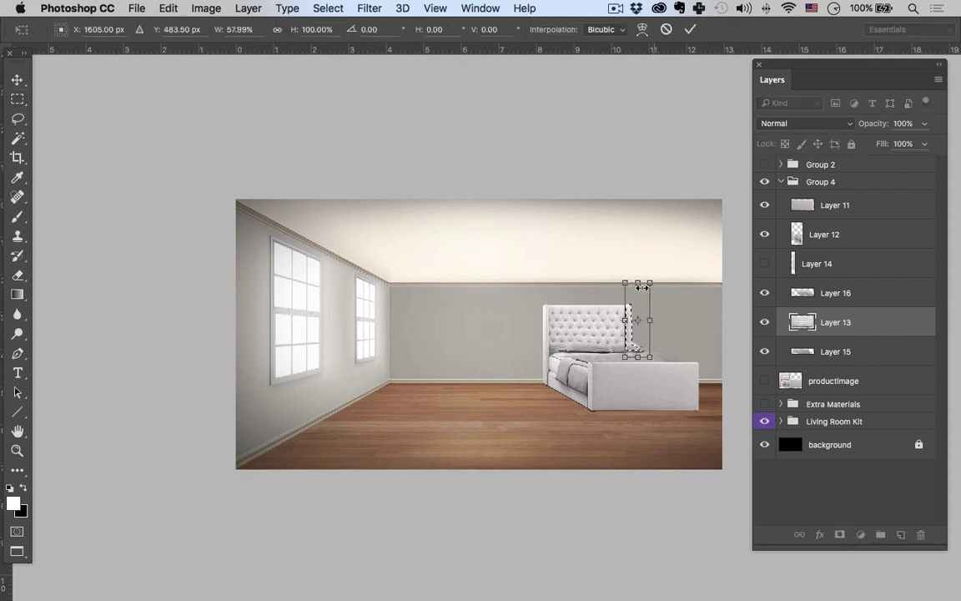
{"action": "key", "text": "Return"}
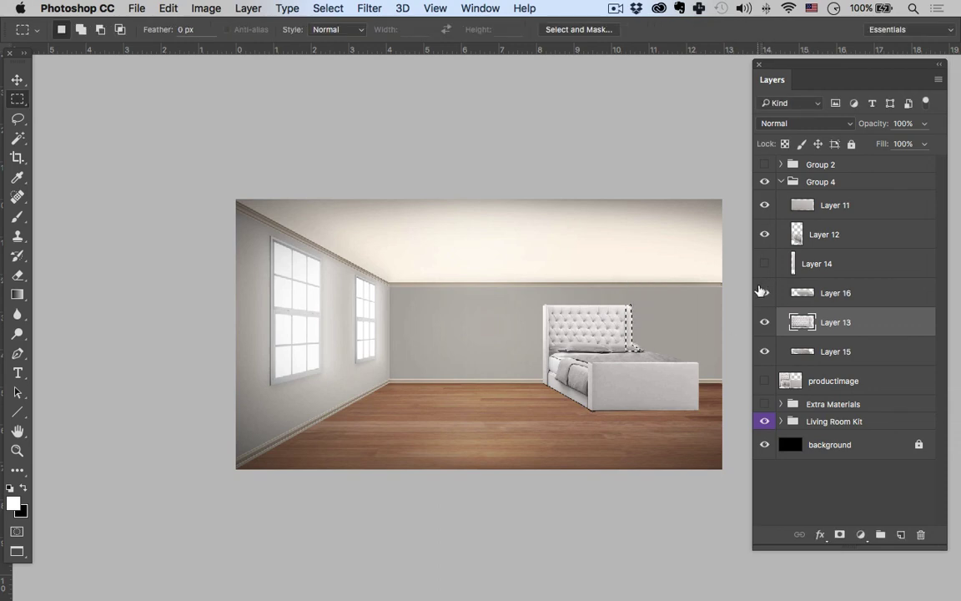
{"action": "key", "text": "super+d"}
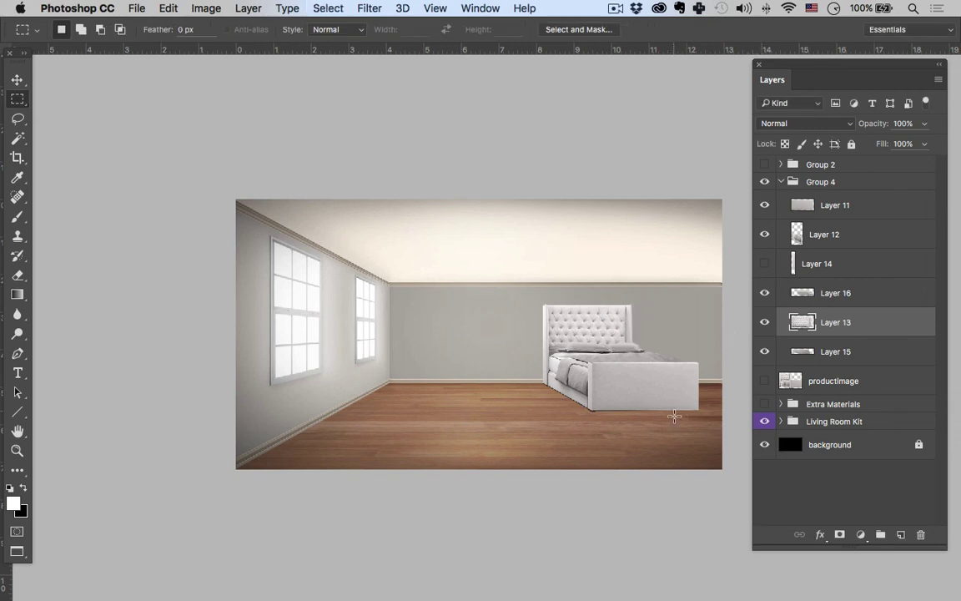